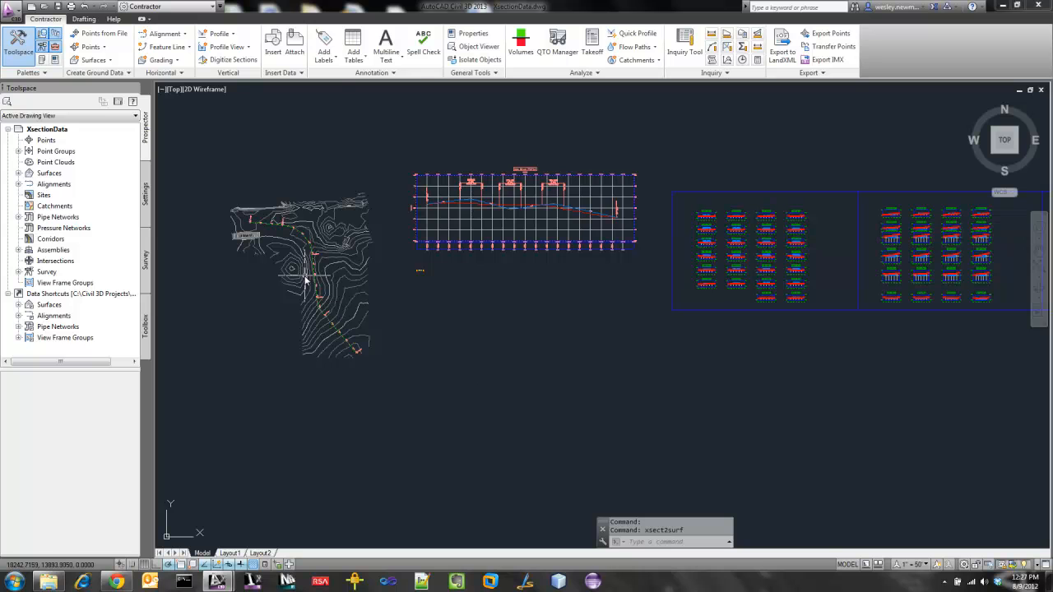
Examine the proposed polyline in the 2+00.00 cross section and the alignment in the plan drawing.
scroll(702, 281, up, 5)
scroll(698, 276, up, 8)
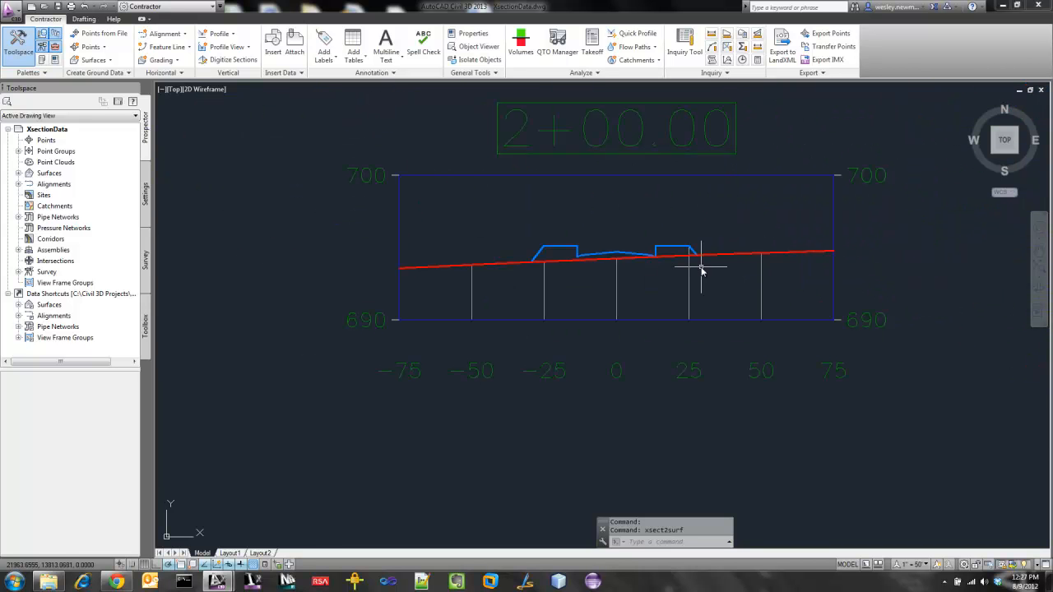
click(673, 249)
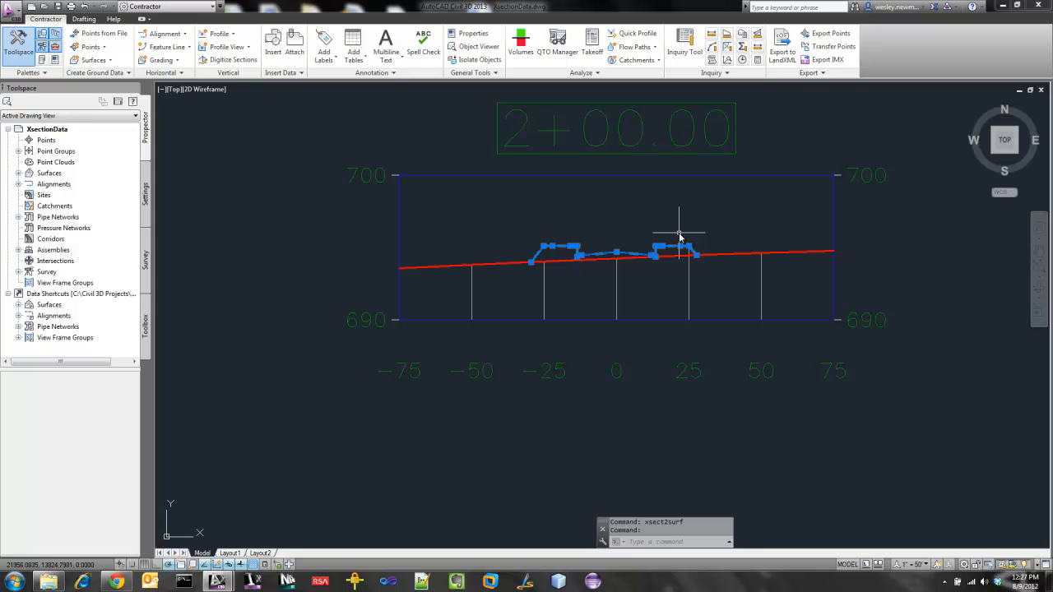
key(Escape)
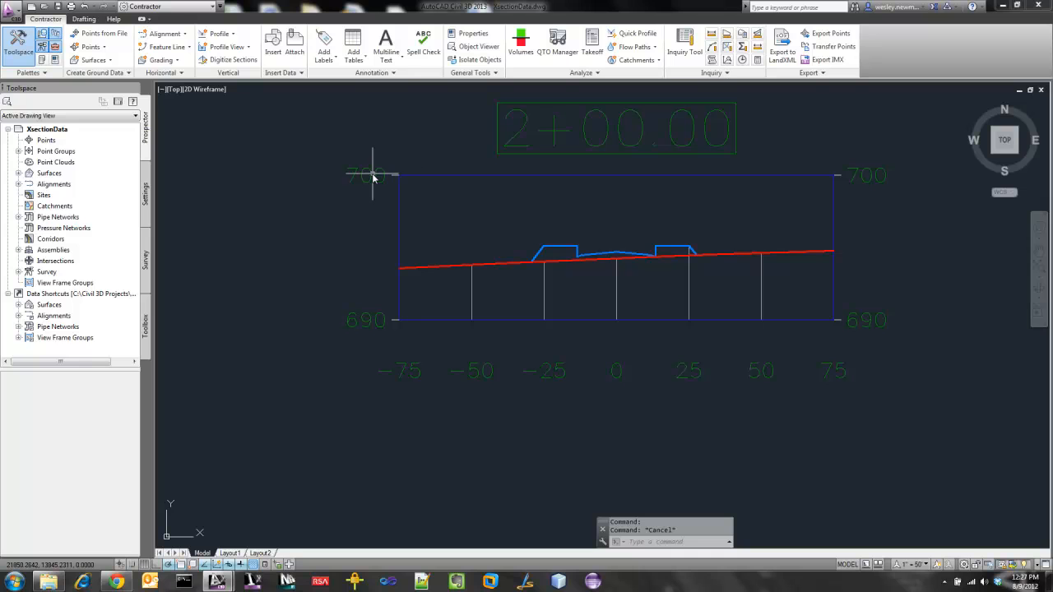
key(Escape)
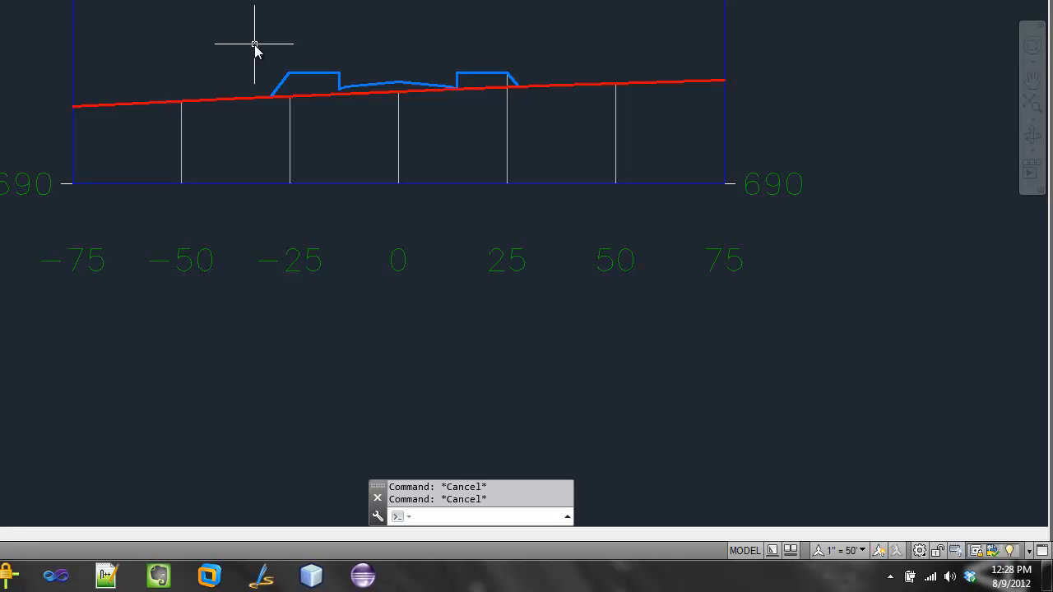
scroll(626, 277, down, 5)
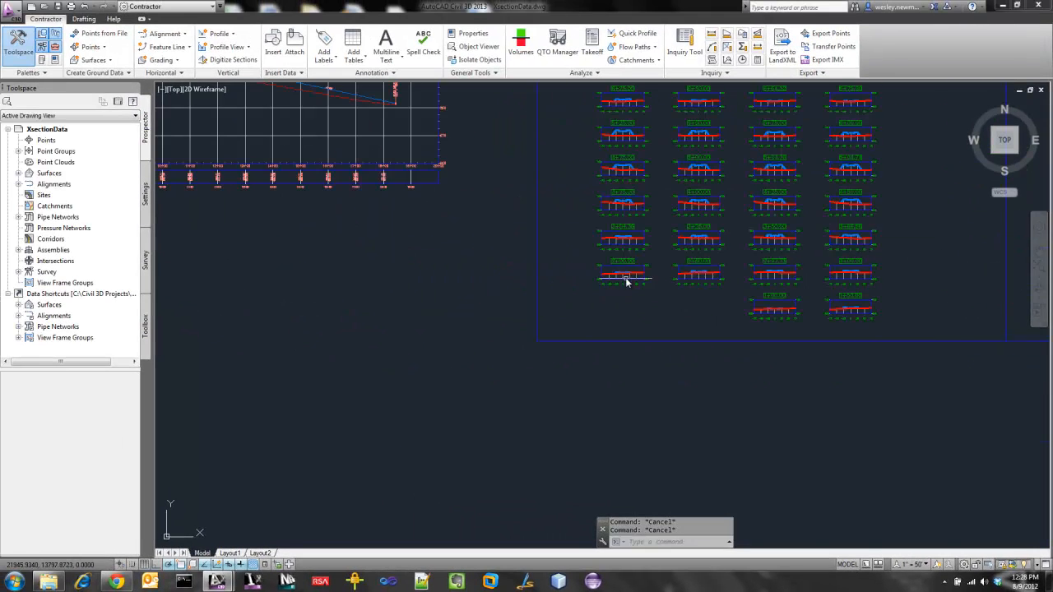
scroll(492, 329, down, 8)
scroll(333, 300, up, 6)
scroll(333, 300, up, 2)
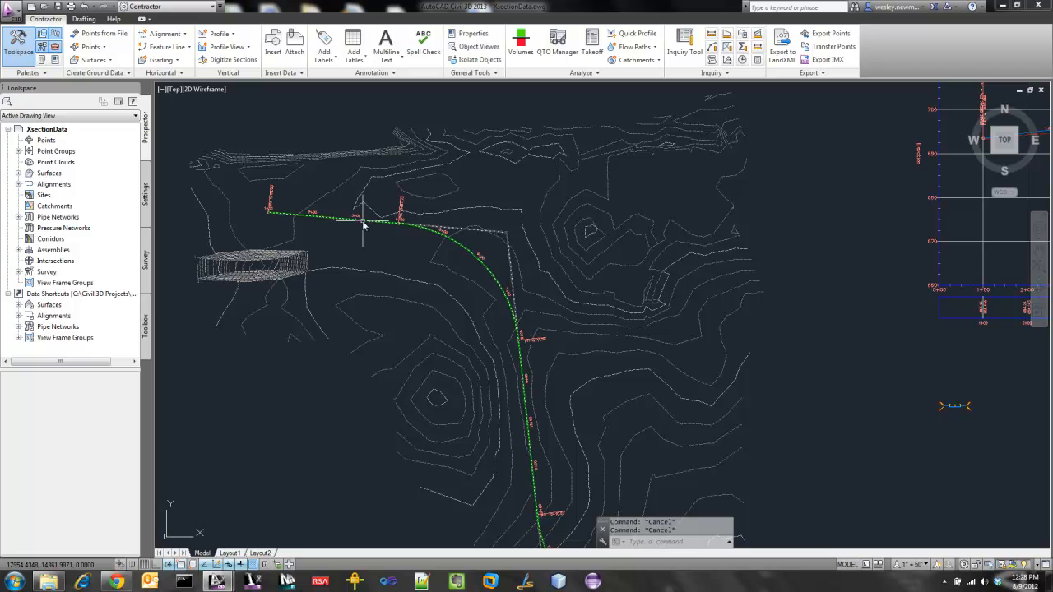
scroll(371, 333, down, 6)
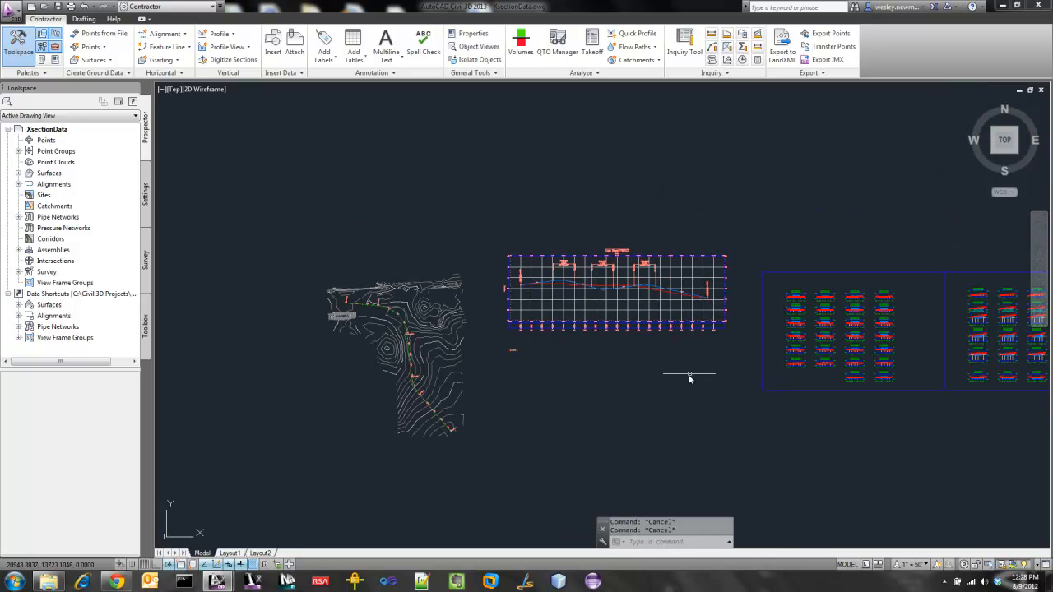
Open the X-Section Set Editor with the 1+00.00 section in view and add a cross-section set named Proposed.
middle_drag(689, 376, 506, 321)
scroll(607, 313, up, 6)
middle_drag(731, 368, 463, 340)
scroll(683, 394, up, 6)
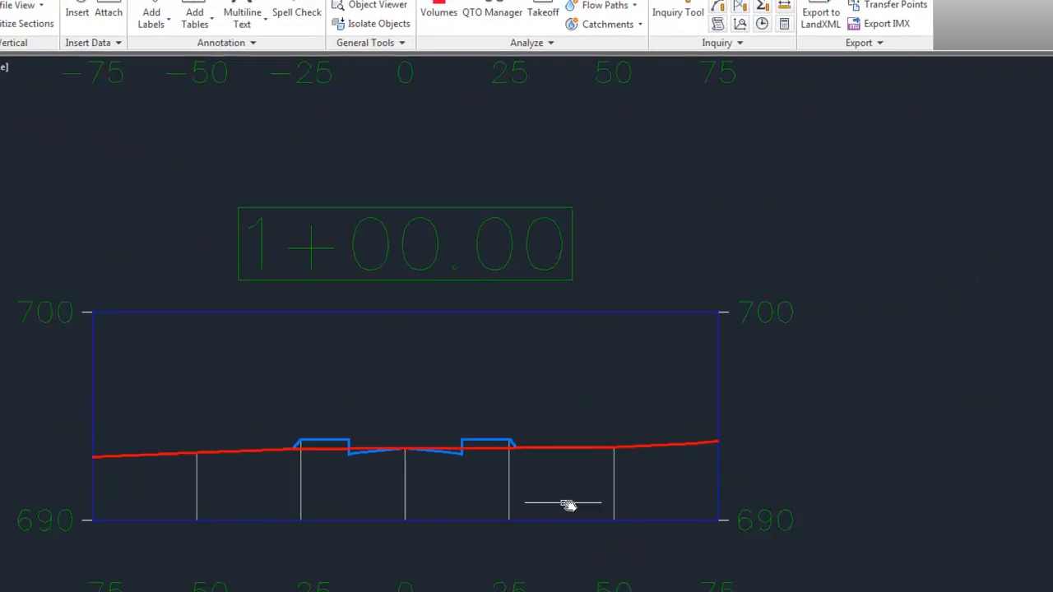
click(22, 24)
drag(533, 150, 794, 107)
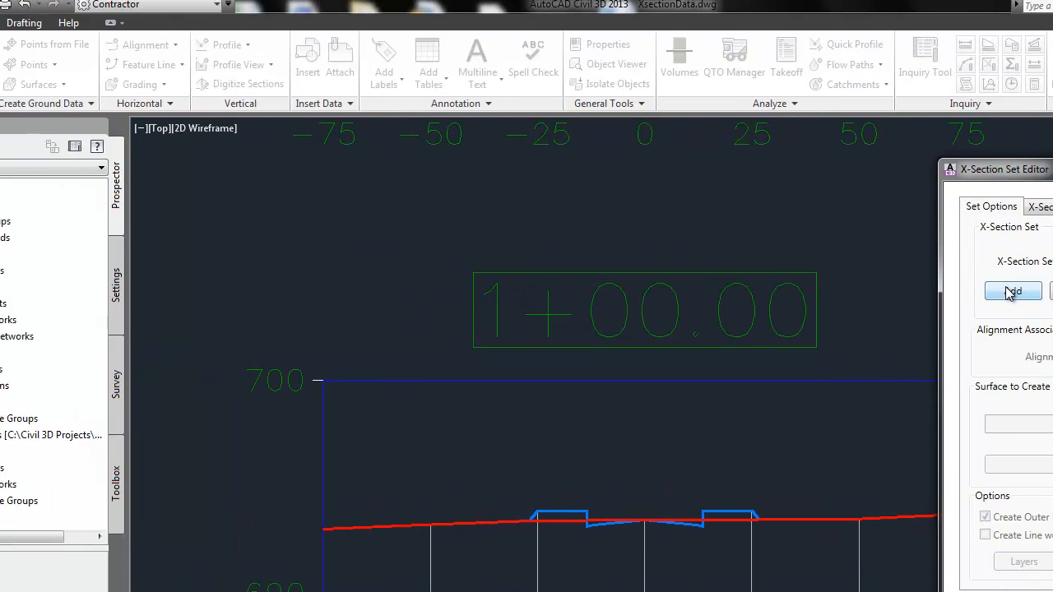
click(765, 227)
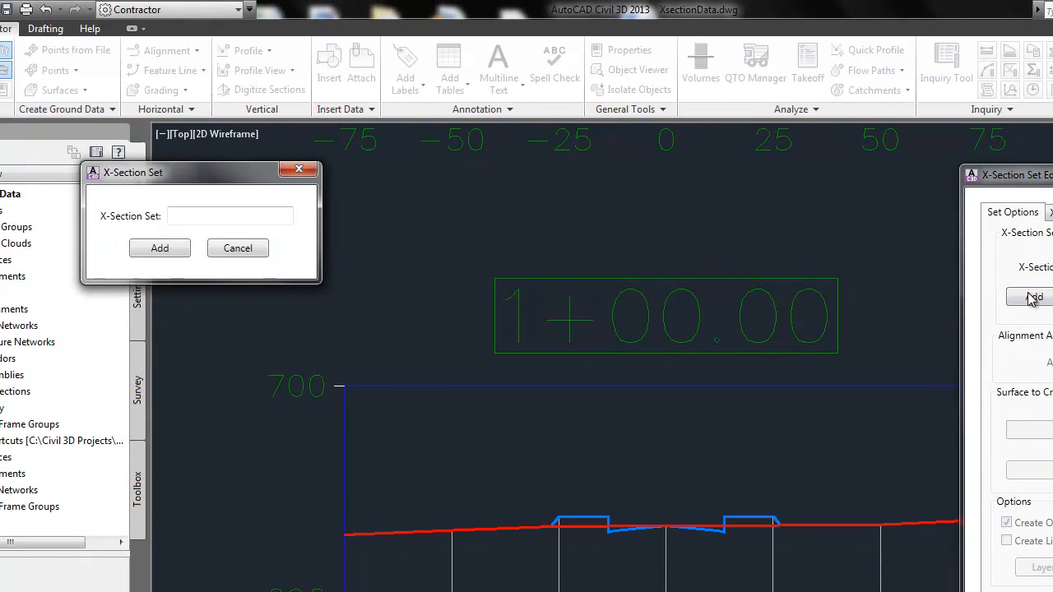
mouse_move(241, 174)
mouse_down()
mouse_move(888, 209)
mouse_move(837, 194)
mouse_up()
click(842, 235)
text(Proposed)
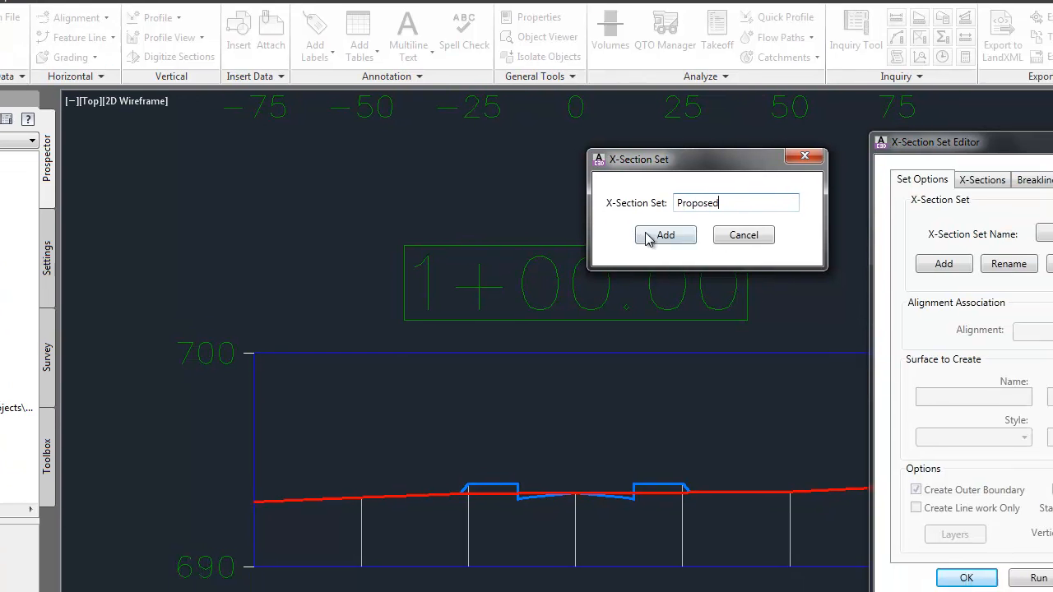
click(756, 267)
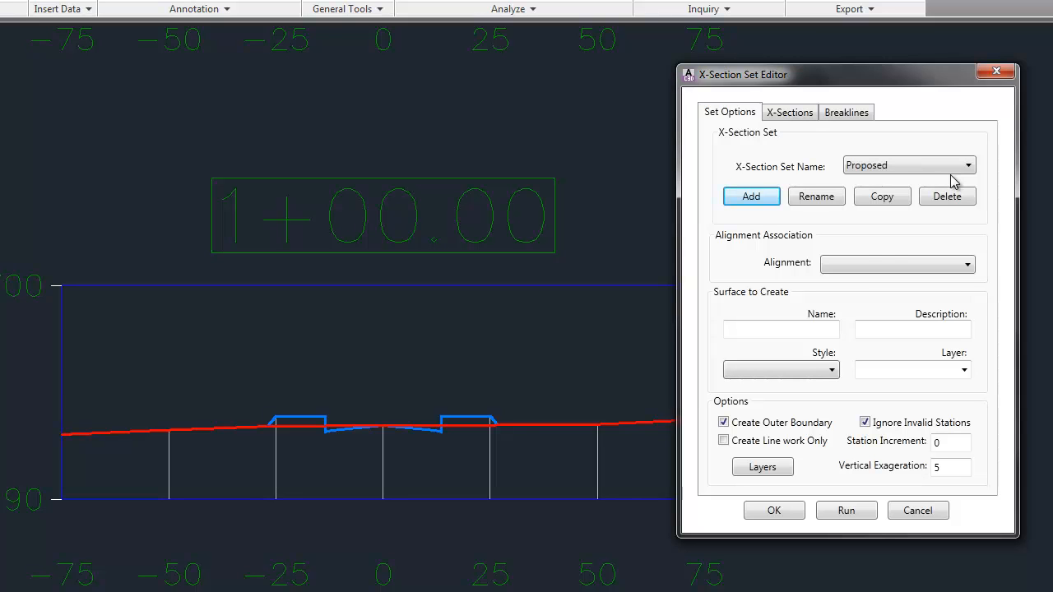
Associate the Proposed set with the Main Street alignment and name the surface to create ProposedGraphics.
click(871, 264)
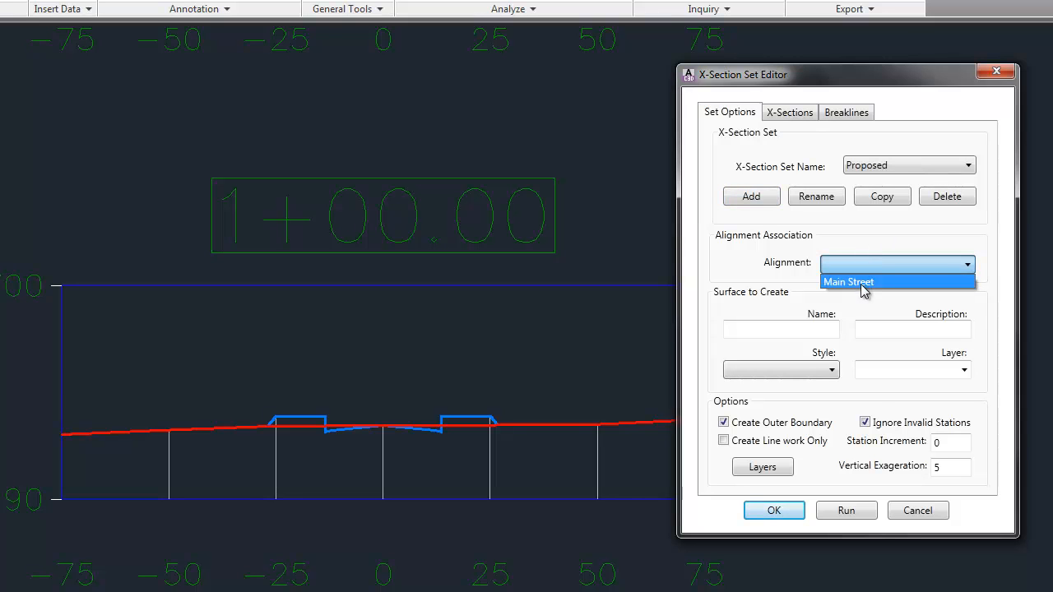
click(864, 284)
click(765, 330)
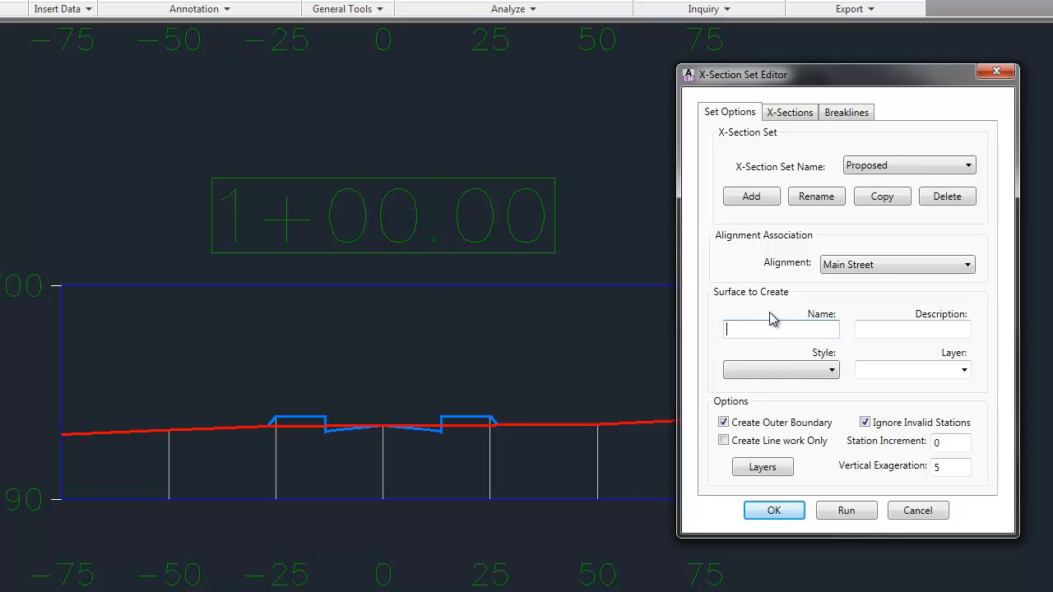
text(ProposedGraphics)
key(Tab)
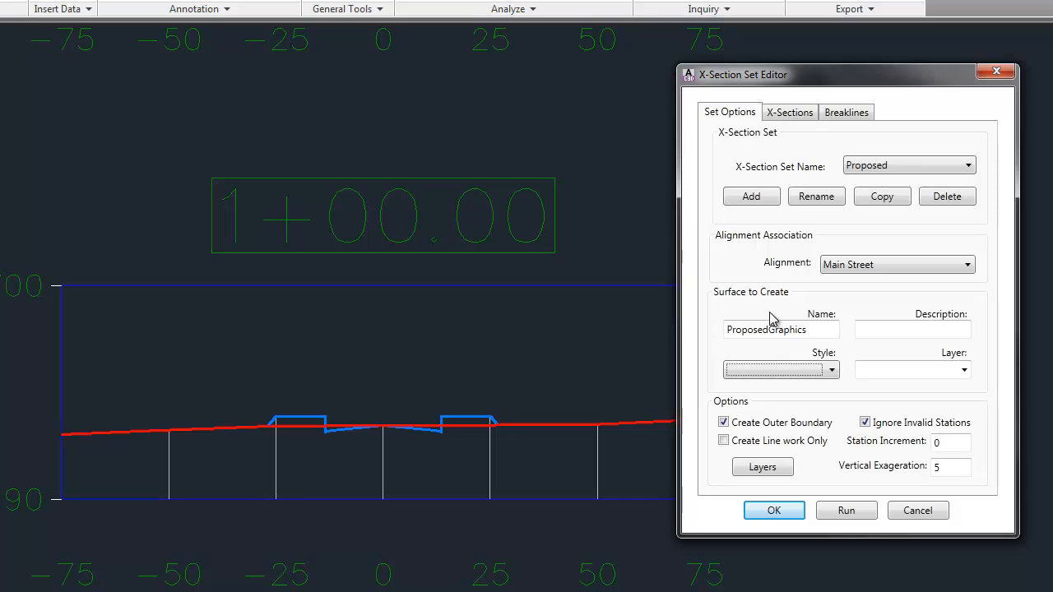
Enter From X-Section as the description of the surface to create.
click(905, 330)
text(Fr)
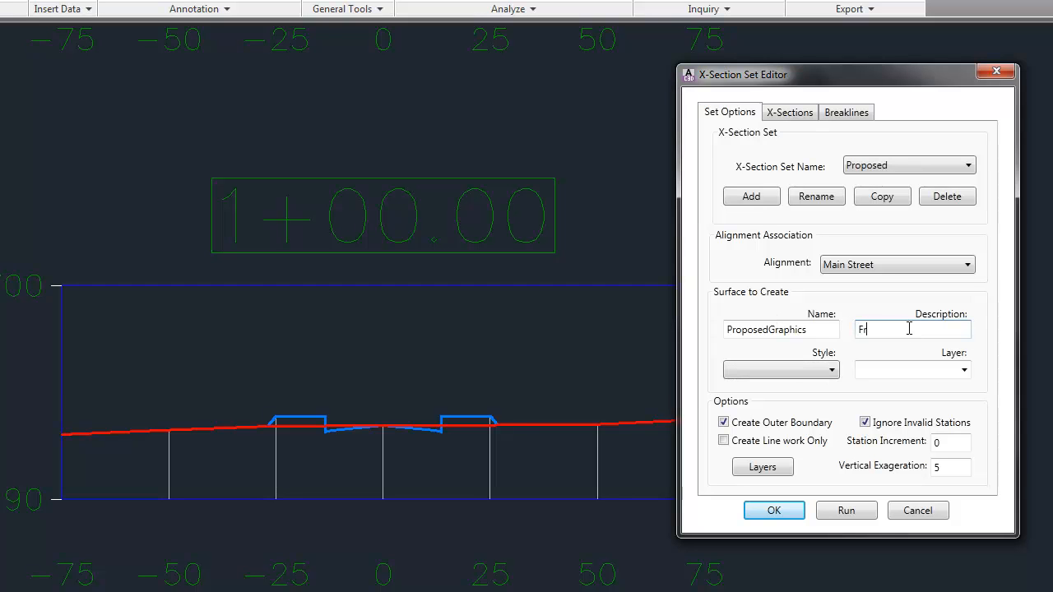
text(om X-Section)
Give the surface the Contours 1' and 5' (Design) style and place it on layer A-BLDG.
click(826, 371)
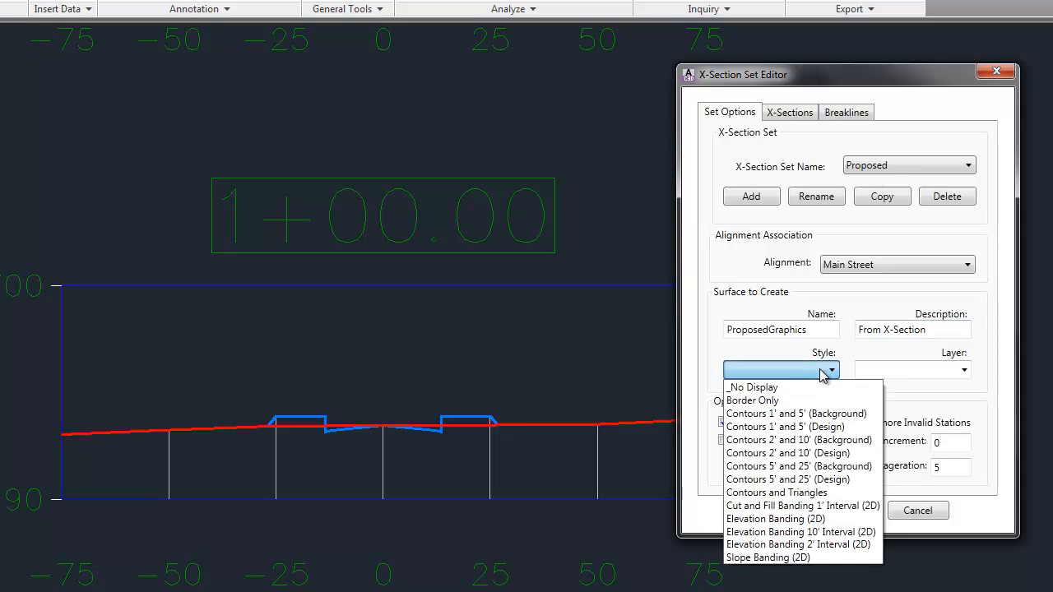
click(827, 427)
click(968, 370)
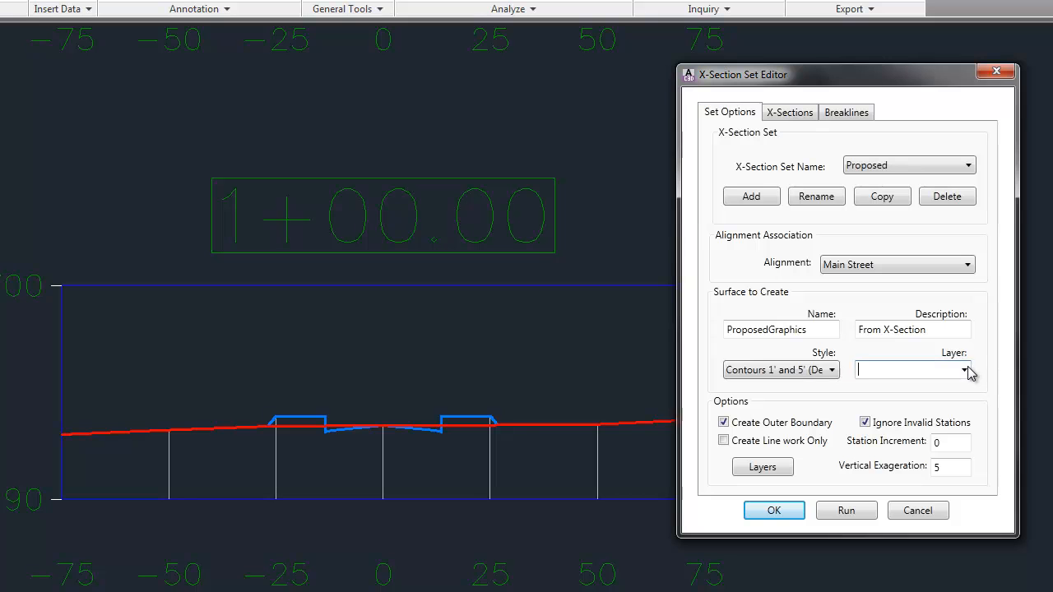
click(968, 372)
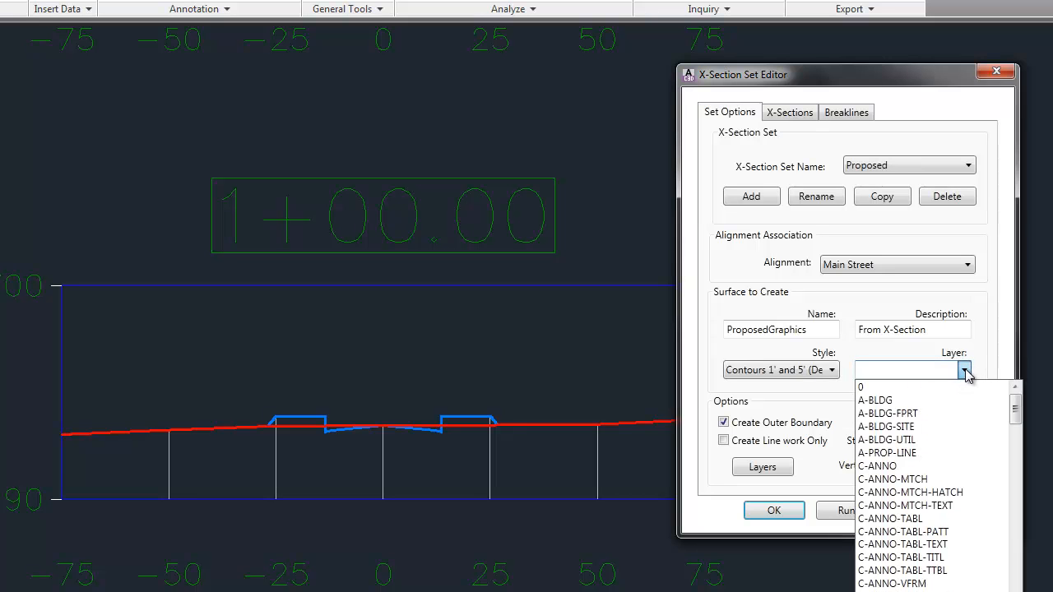
click(880, 402)
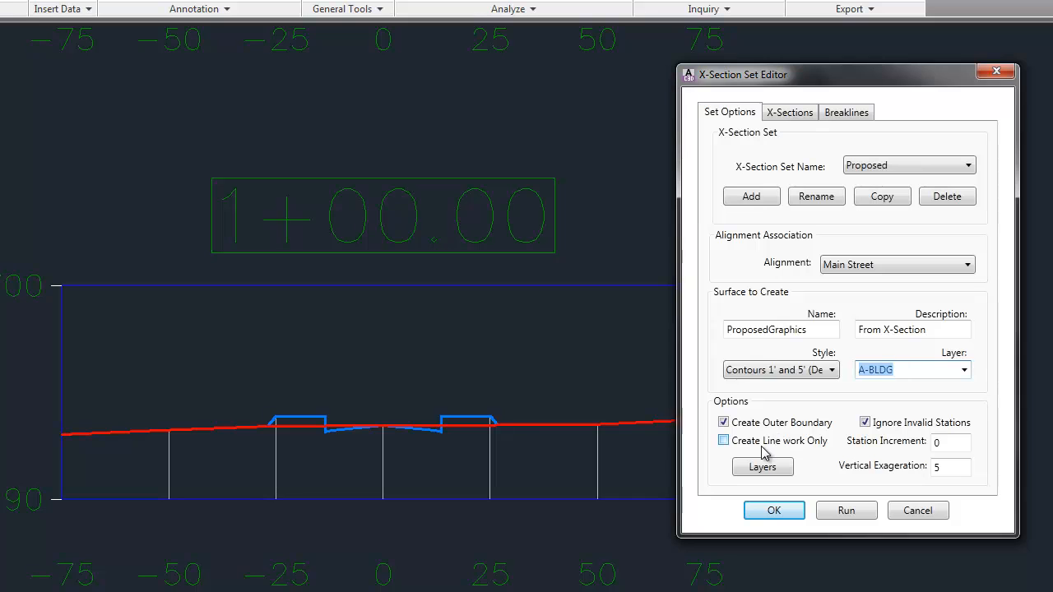
Set the station increment to 100 and accept the XS2SURF layer assignments for cross sections, boundary, breaklines and text.
click(956, 443)
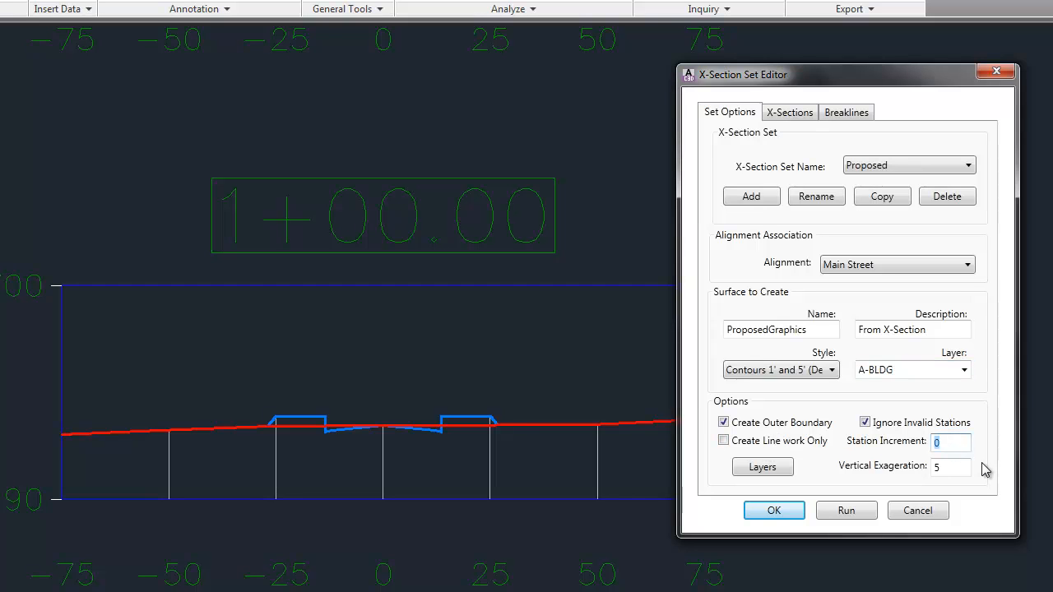
text(100)
click(946, 466)
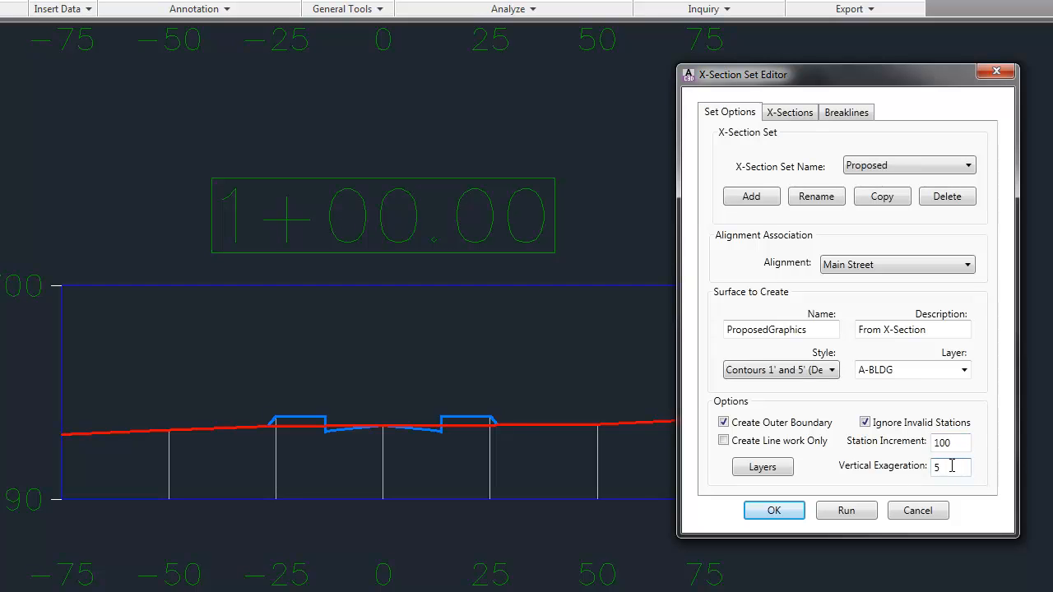
click(757, 467)
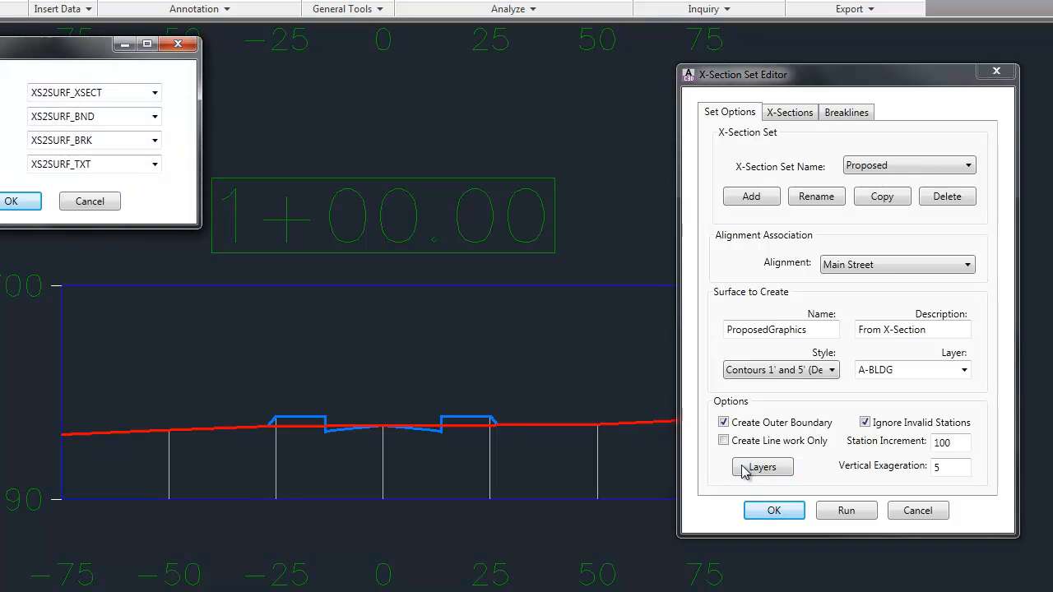
drag(42, 62, 477, 96)
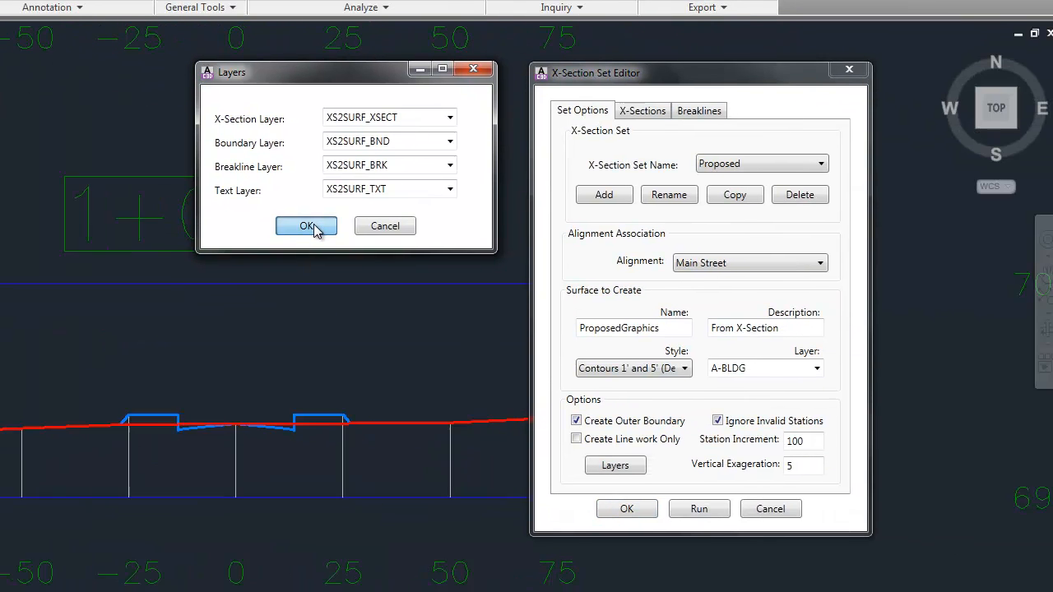
click(724, 328)
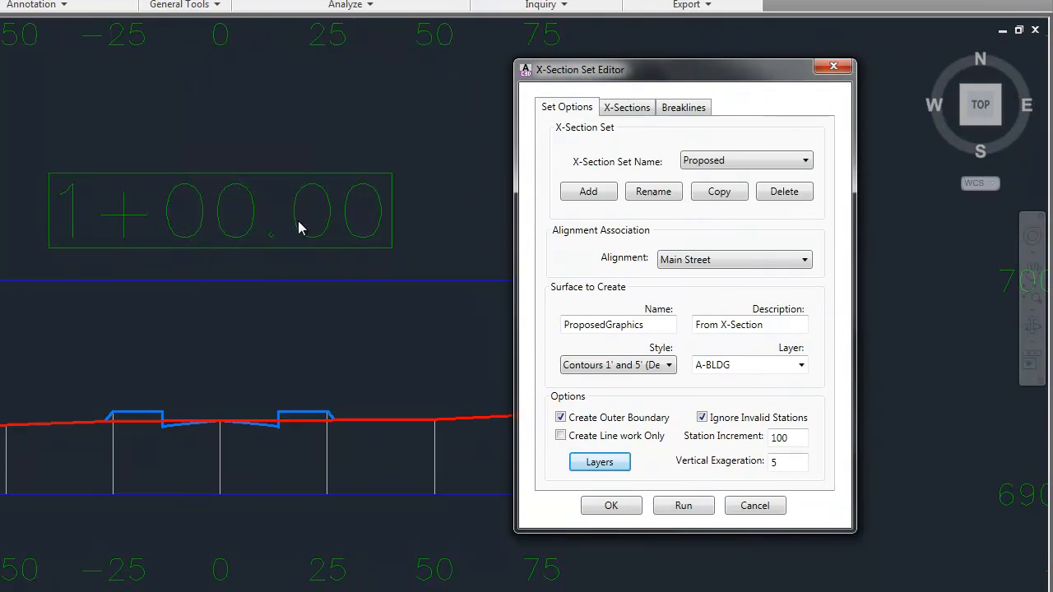
Enter station 1+00 and elevation 690, picking the section's centerline and elevation points at offset 0 on the 690 line.
click(623, 112)
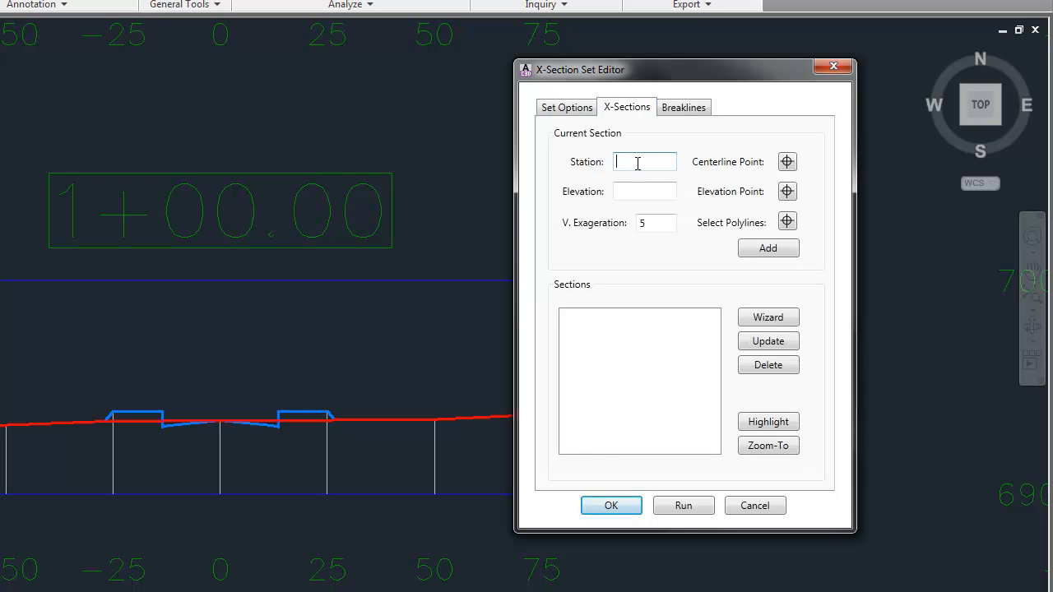
text(1+00)
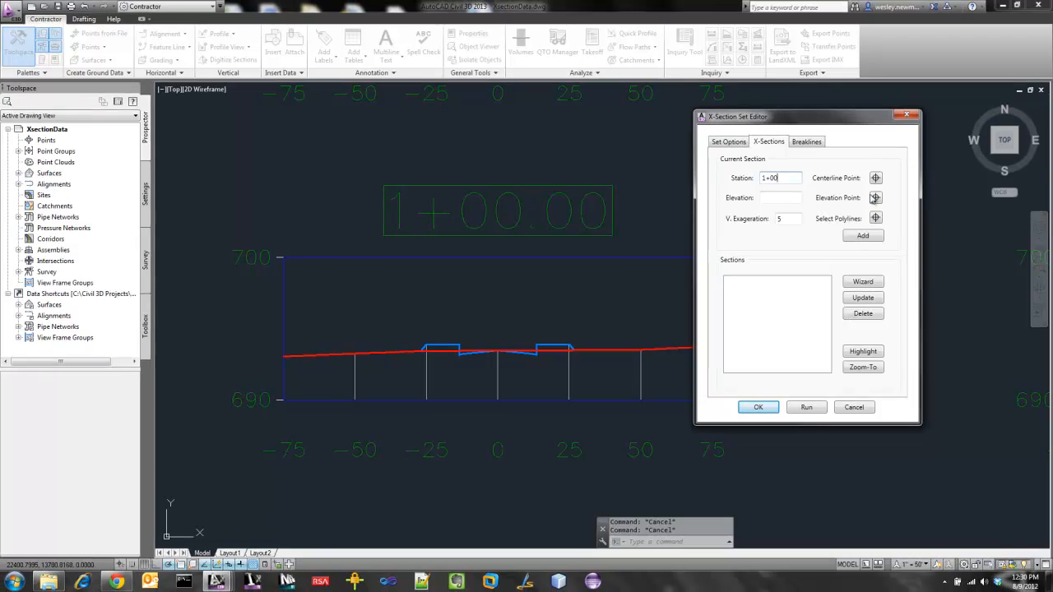
click(875, 179)
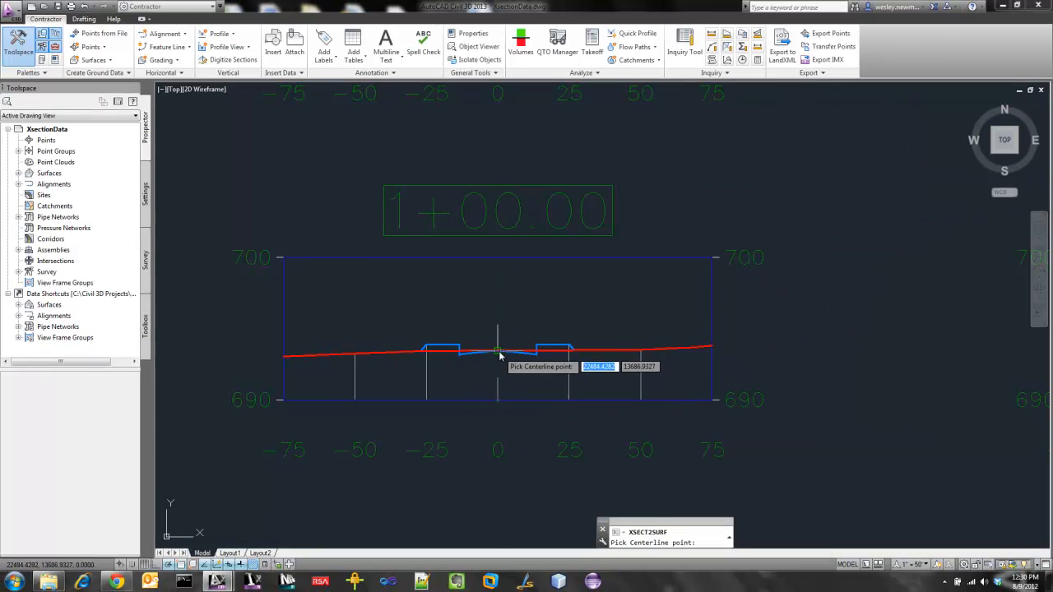
click(500, 401)
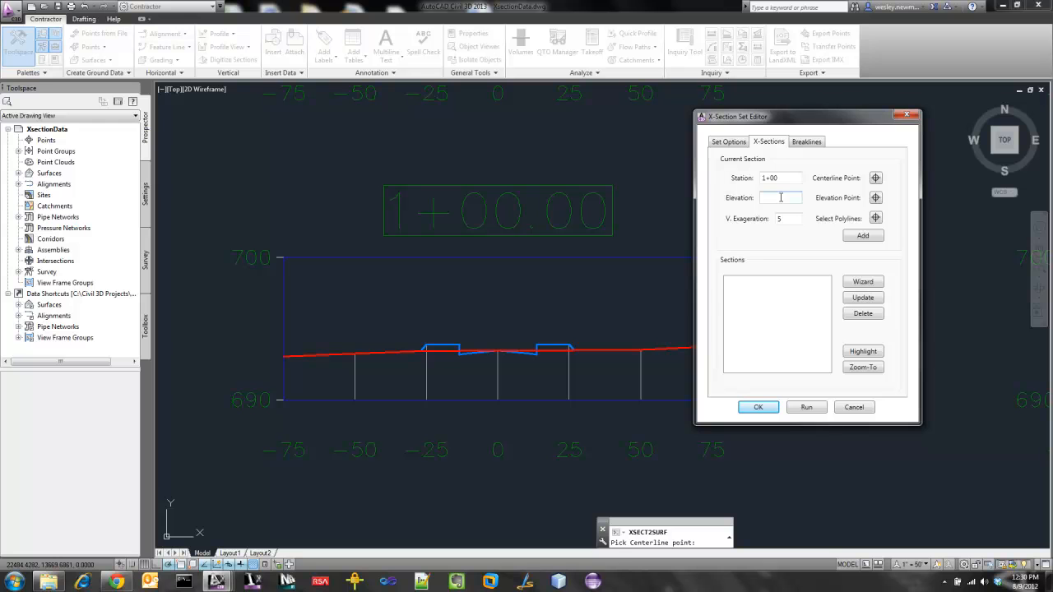
click(877, 199)
click(500, 404)
Select the blue proposed polyline of the 1+00.00 section and add the section to the set.
click(874, 219)
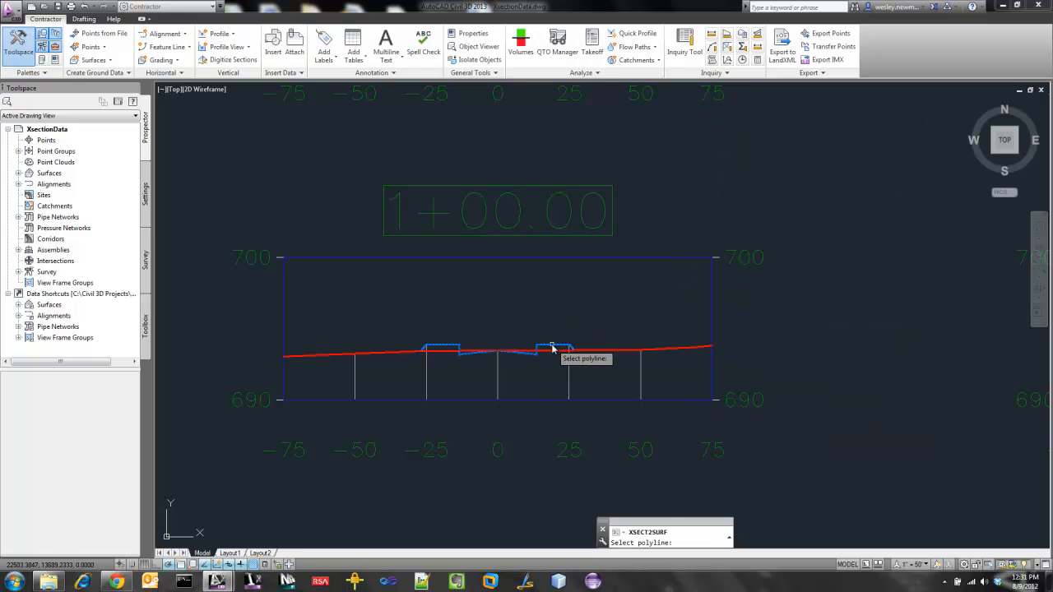
click(553, 347)
key(Return)
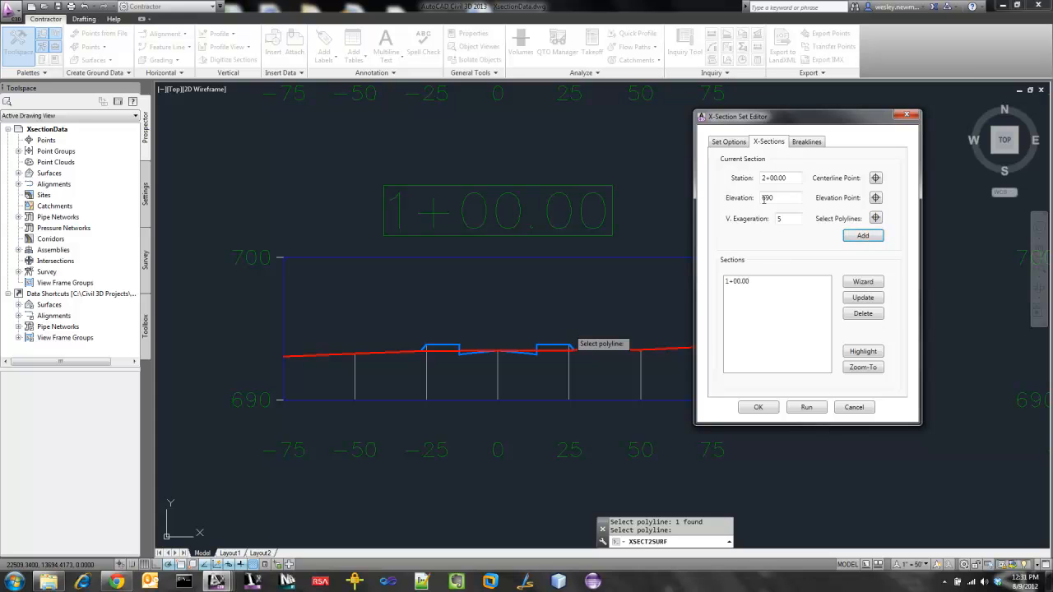
Pick the centerline and elevation points of the 2+00.00 section at offset 0 on its 690 line.
click(876, 178)
scroll(612, 397, down, 3)
scroll(611, 397, down, 3)
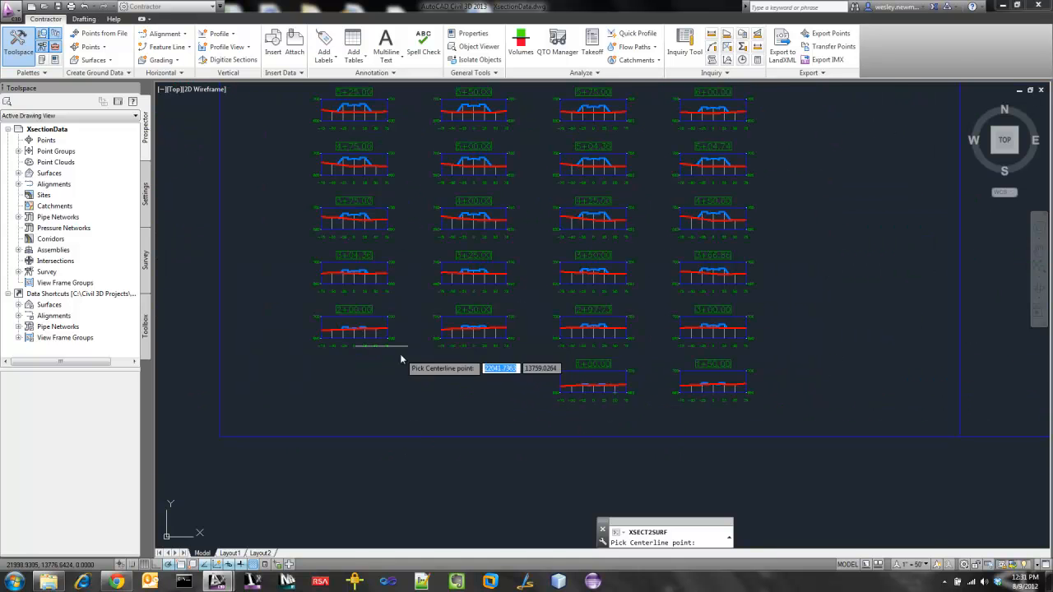
scroll(333, 339, up, 3)
scroll(333, 346, up, 2)
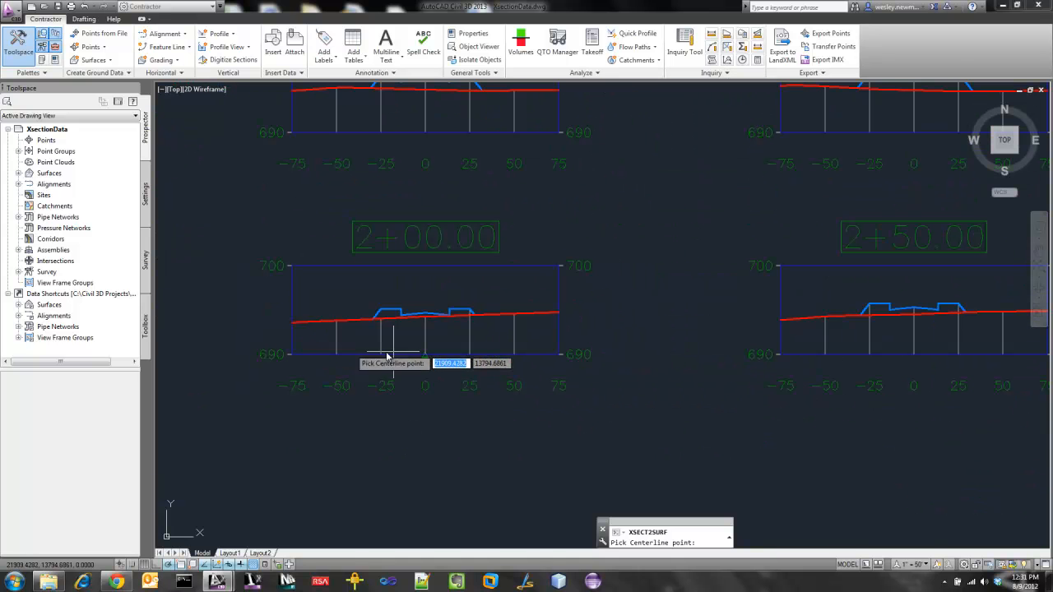
click(425, 357)
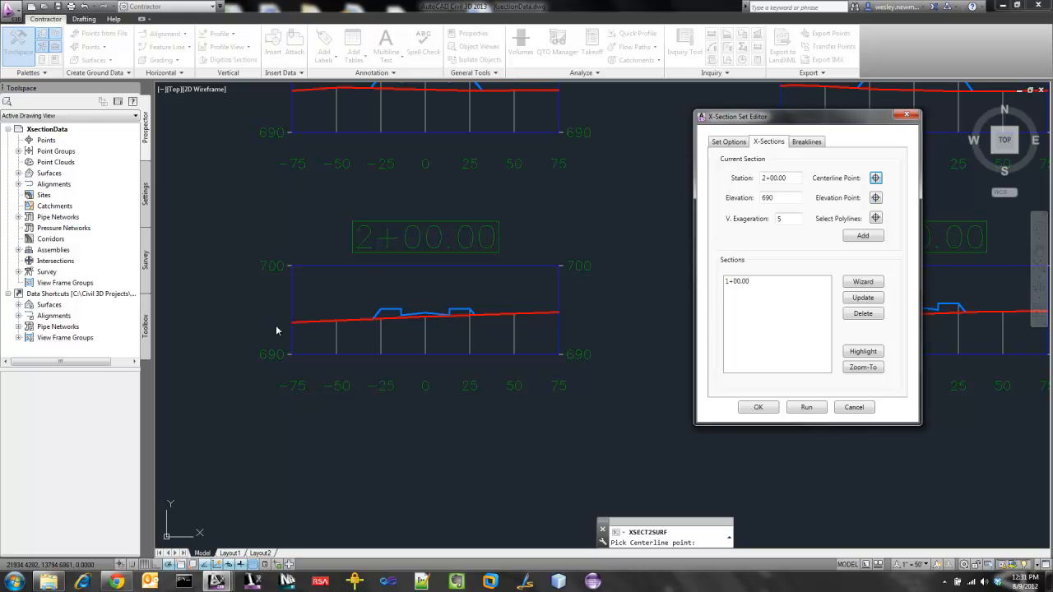
click(876, 197)
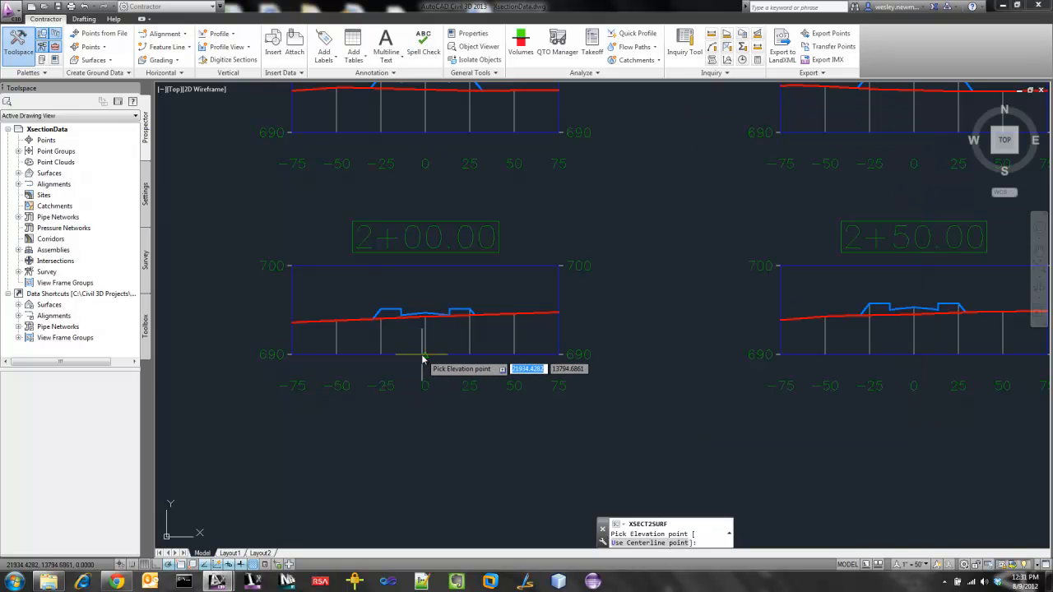
click(426, 357)
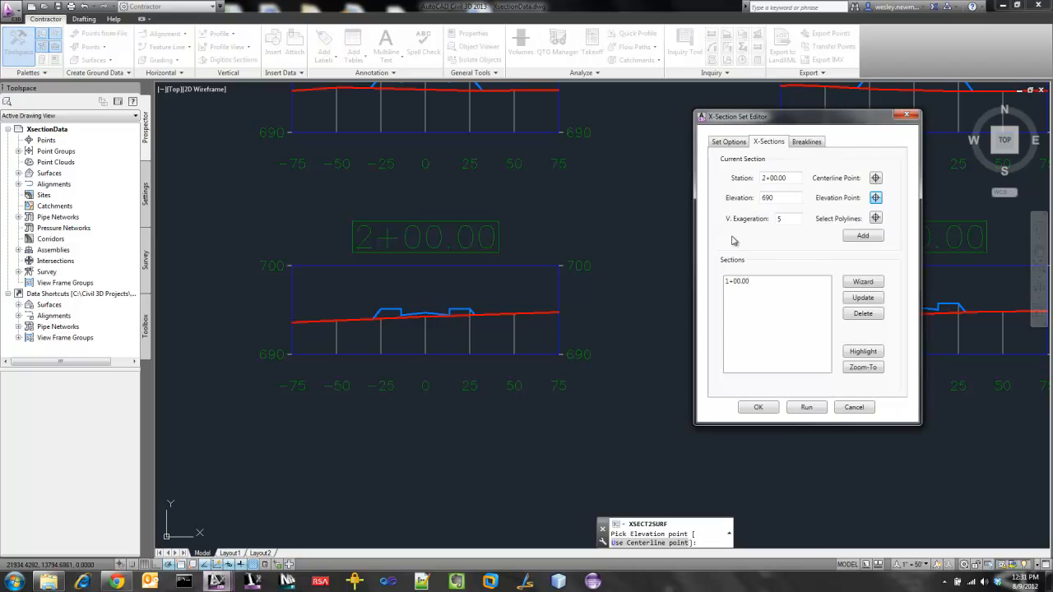
Select the blue proposed polyline of the 2+00.00 section and add the section to the set.
click(875, 219)
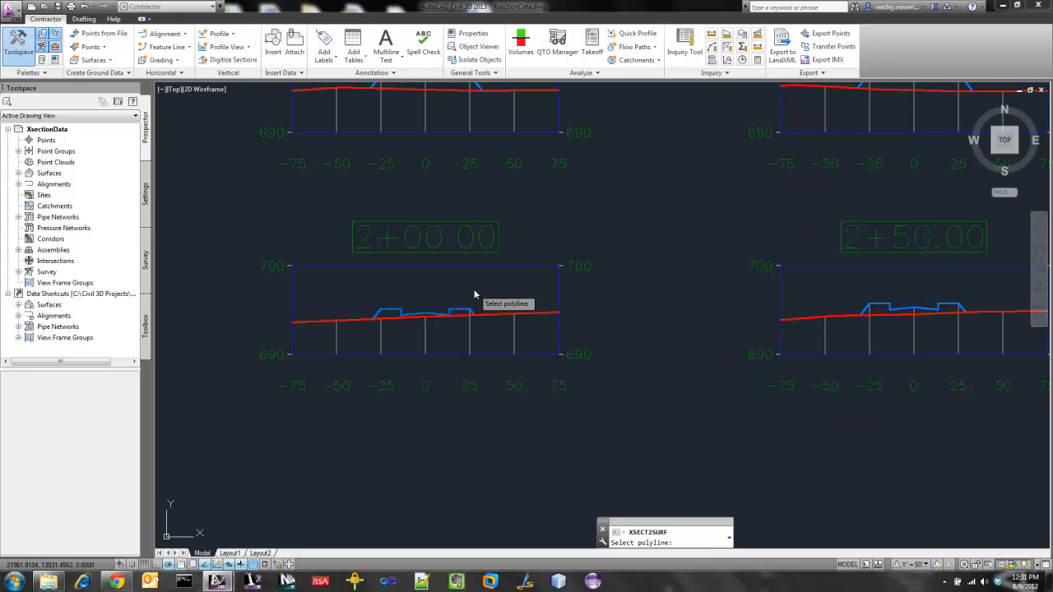
click(460, 312)
key(Return)
click(863, 235)
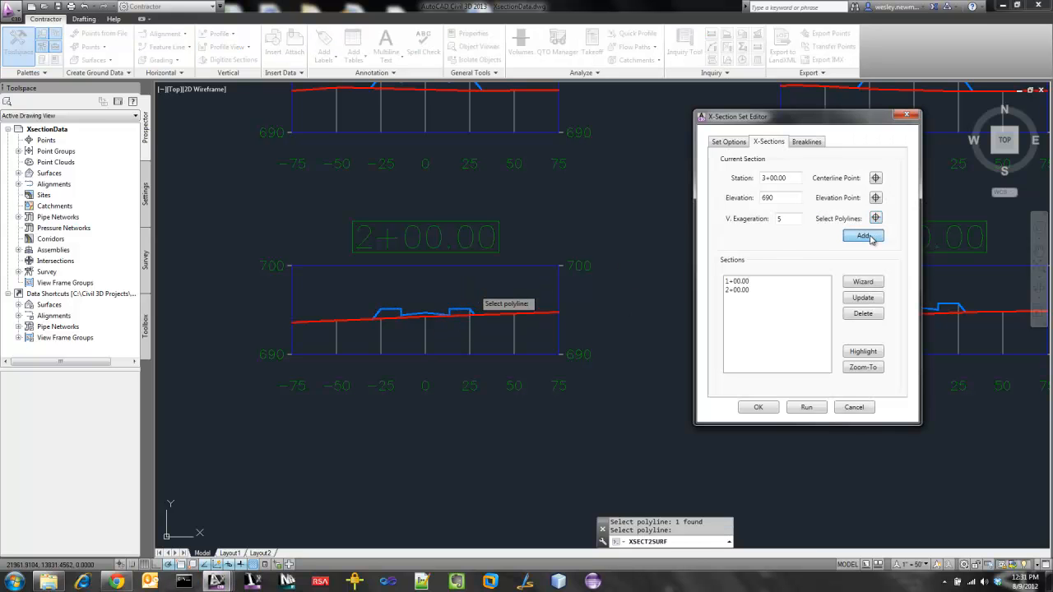
Pick the centerline and elevation points of the 3+00.00 section at offset 0 on its 690 line.
click(876, 178)
scroll(637, 304, down, 5)
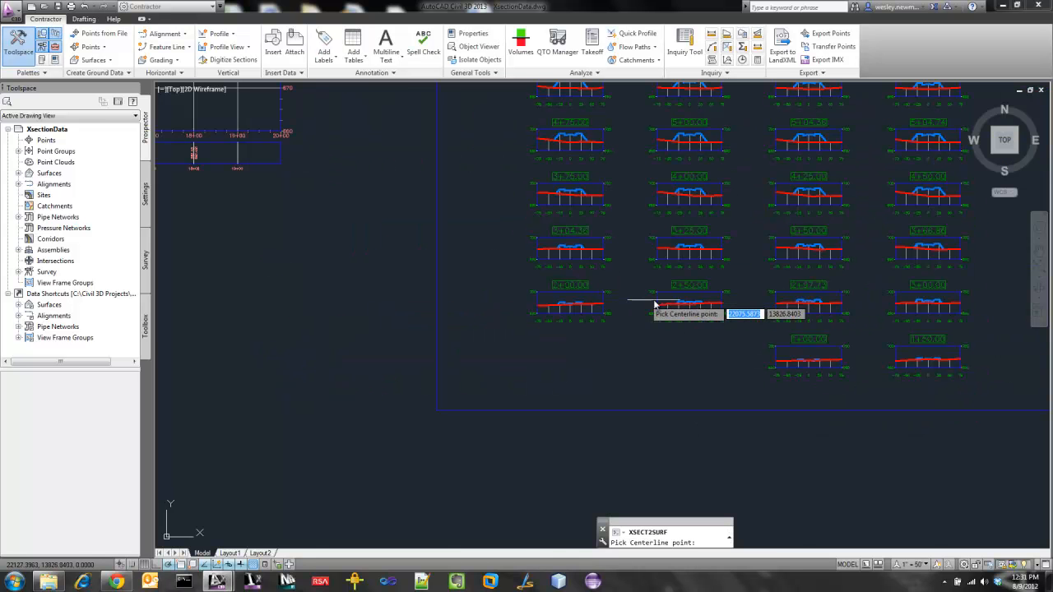
scroll(948, 323, up, 5)
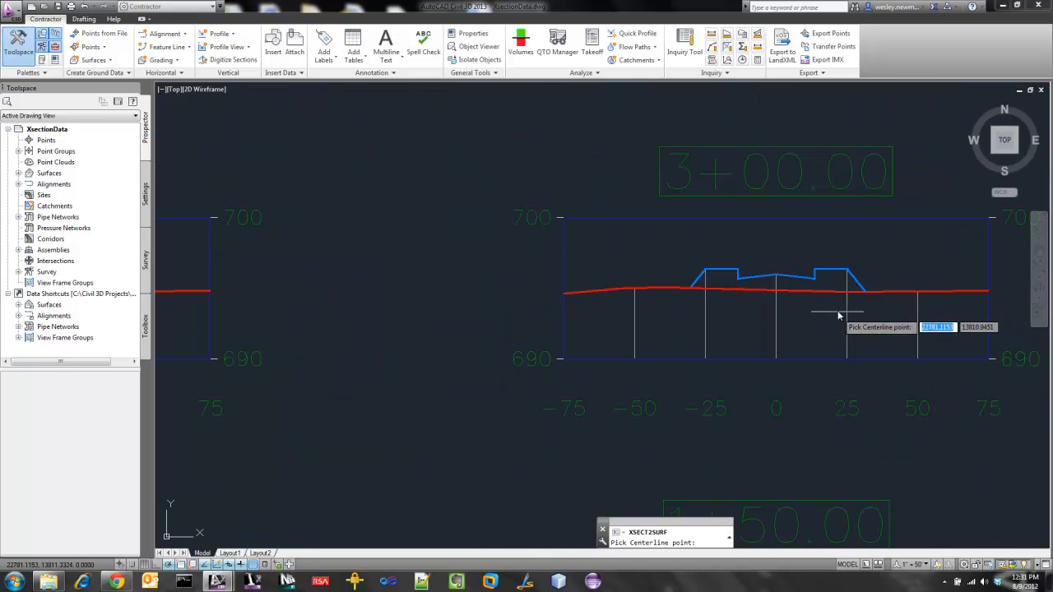
click(776, 363)
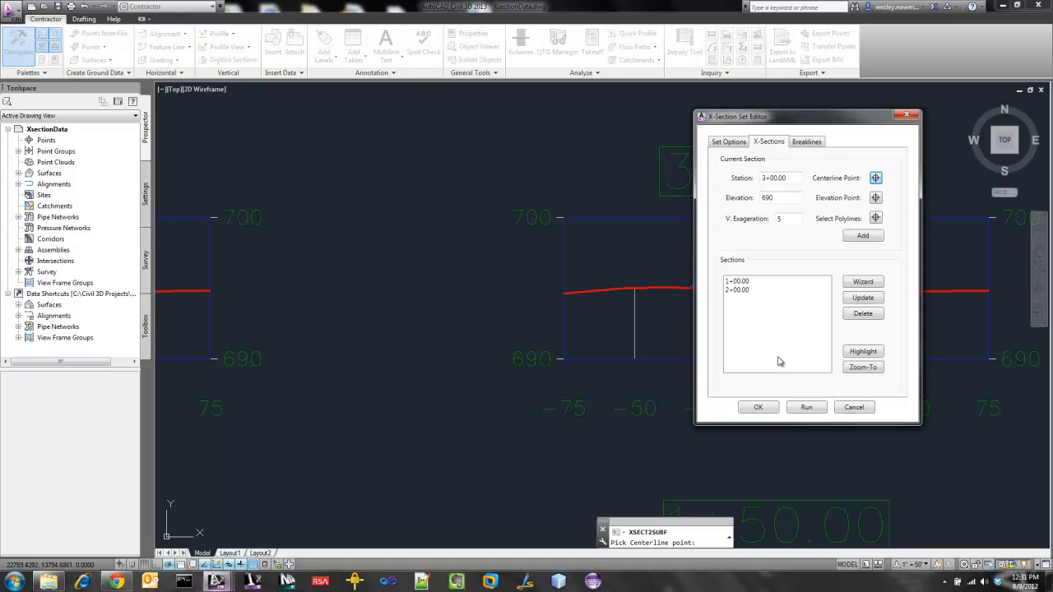
click(875, 199)
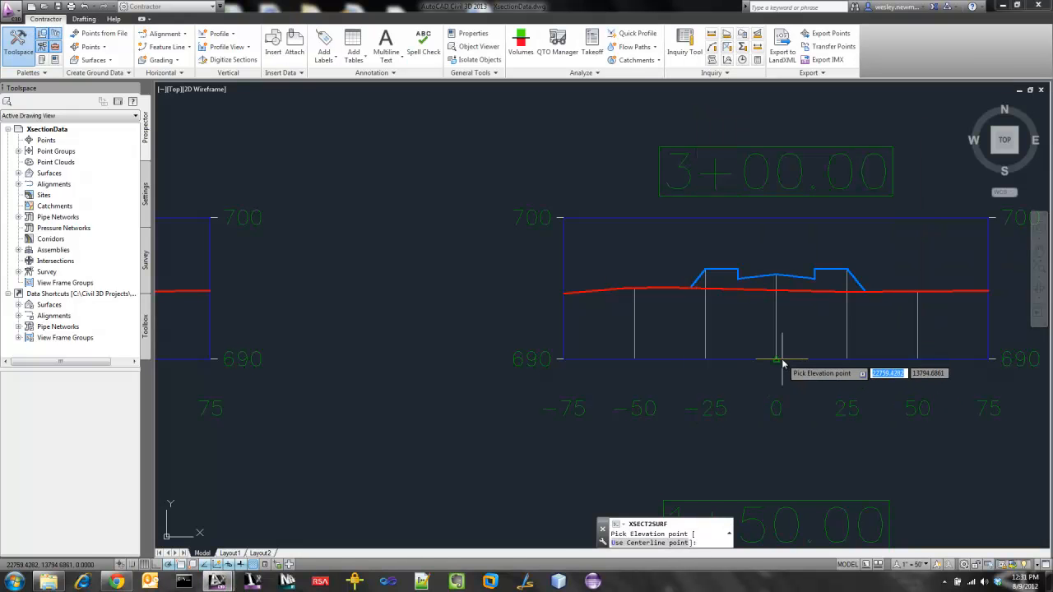
click(776, 357)
Select the blue proposed polyline of the 3+00.00 section and add the section to the set.
click(875, 218)
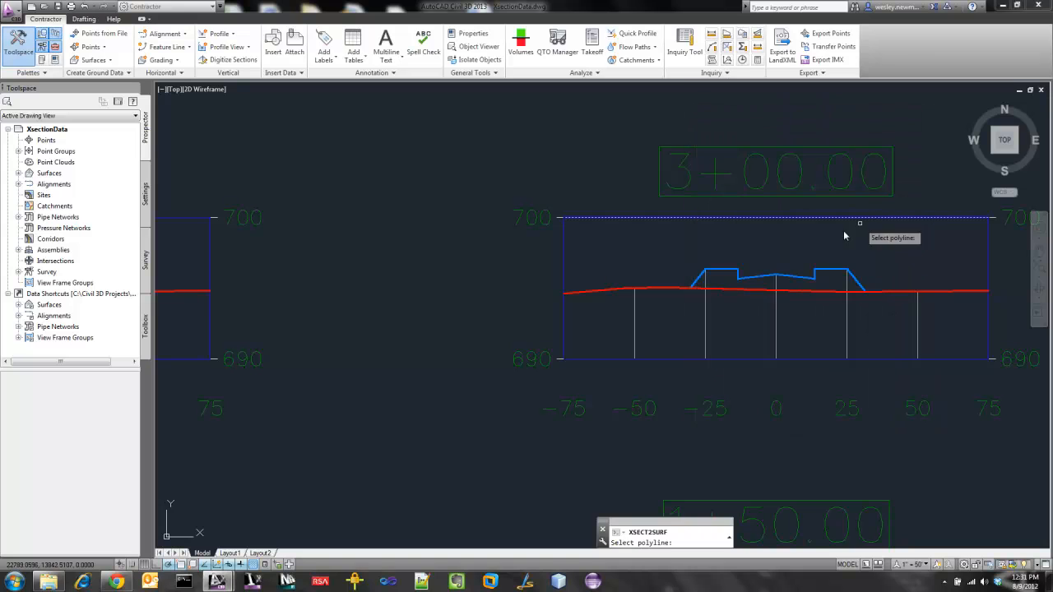
click(817, 271)
key(Return)
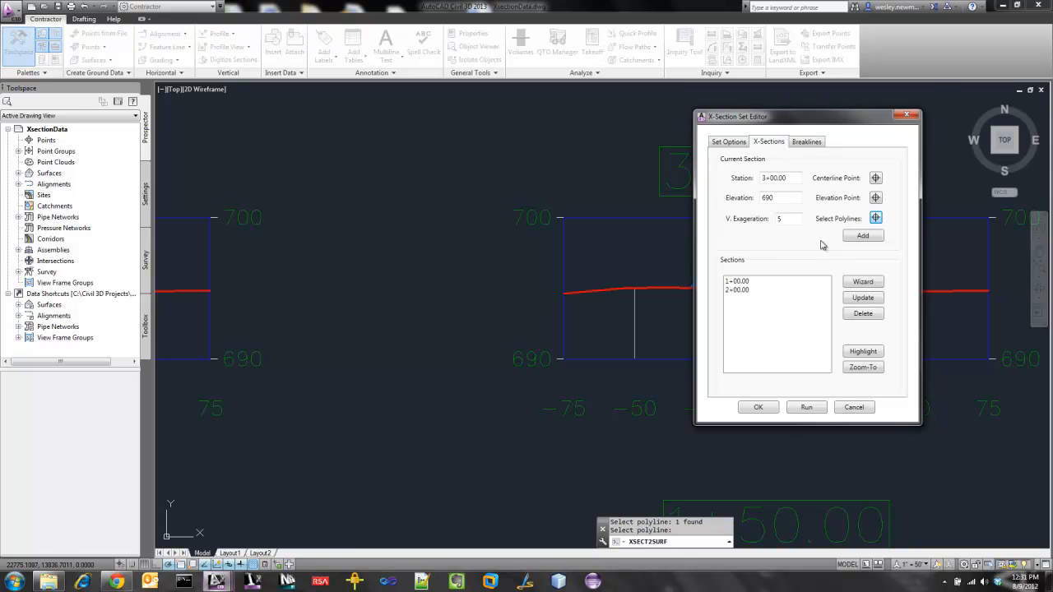
click(865, 240)
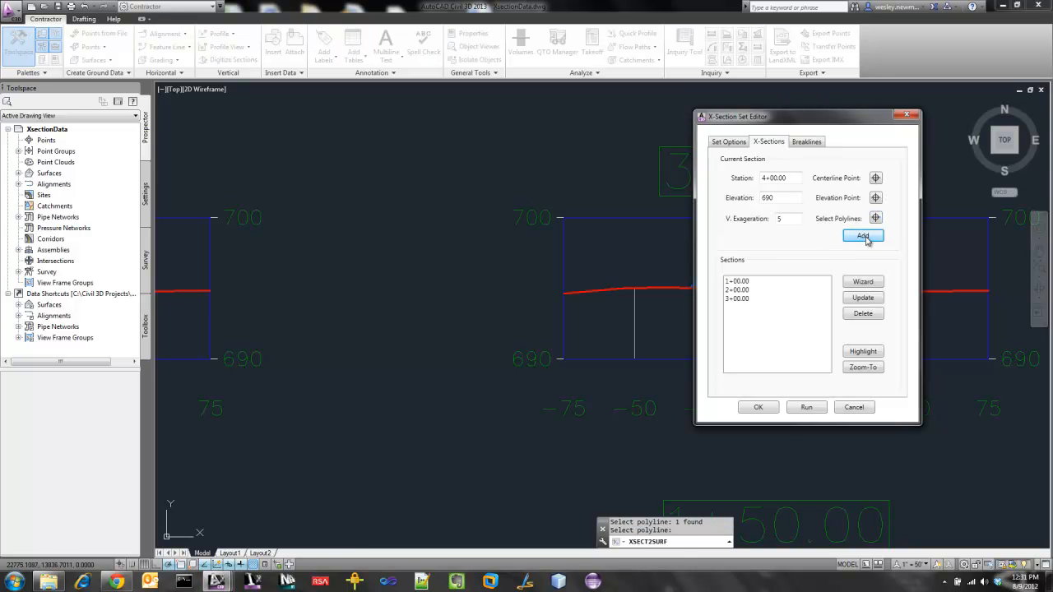
Pick the centerline and elevation points of the 4+00.00 section at offset 0 on its 690 line.
click(876, 179)
scroll(773, 357, down, 5)
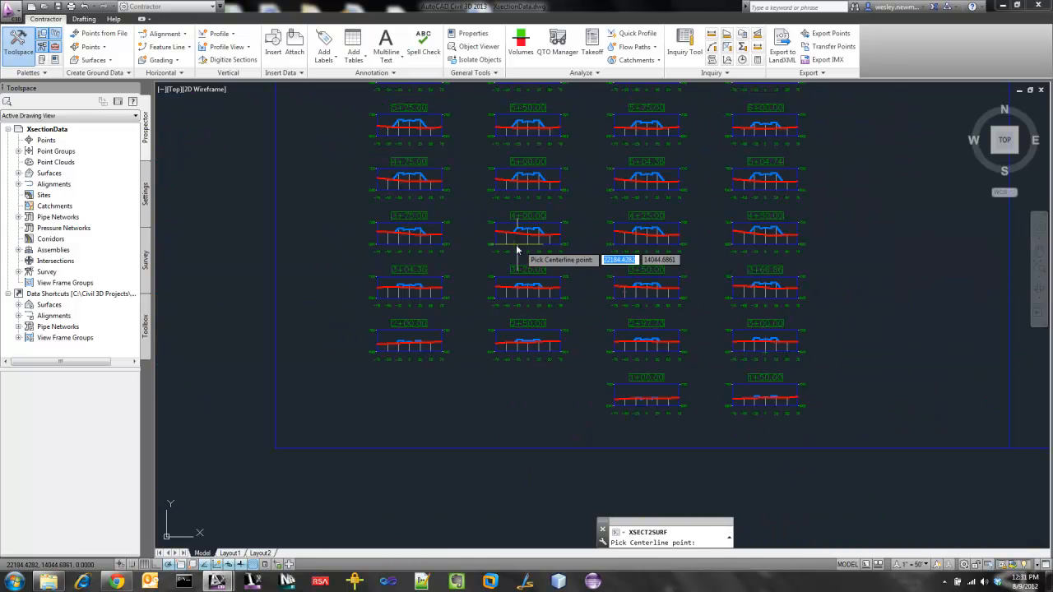
scroll(530, 239, up, 6)
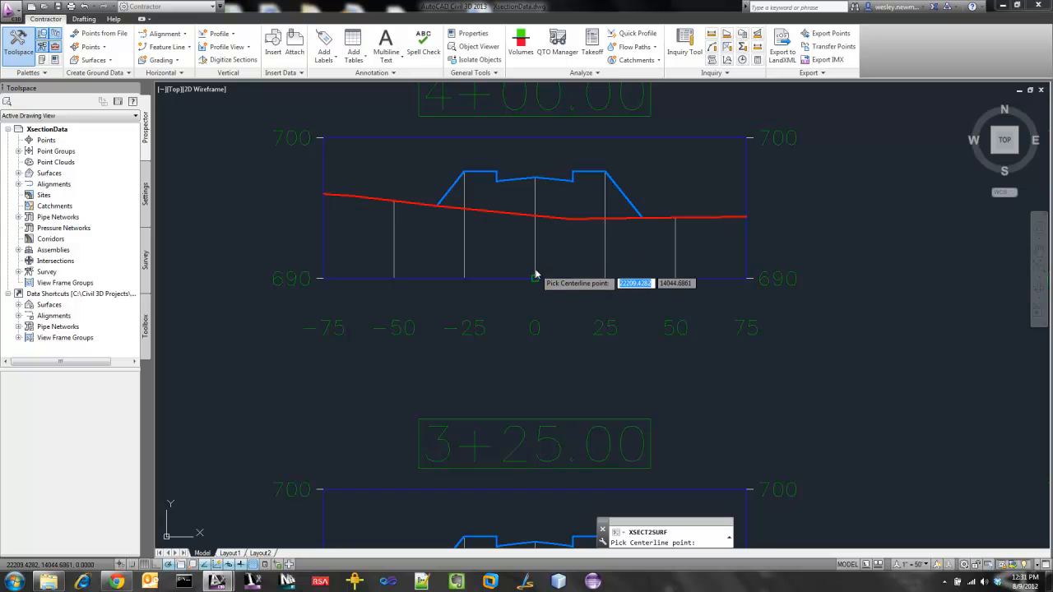
click(535, 280)
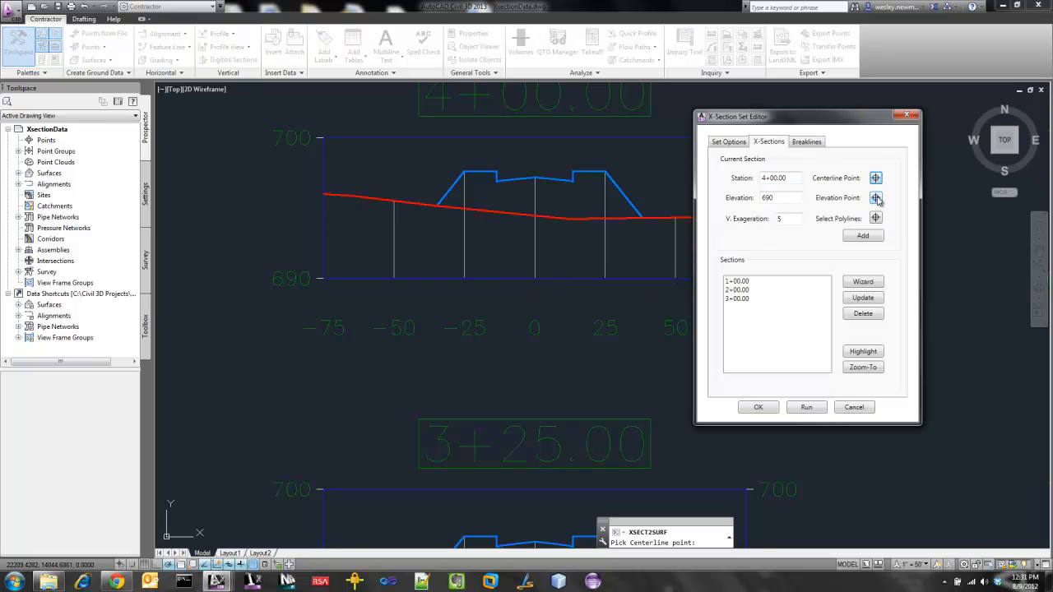
click(877, 198)
click(538, 280)
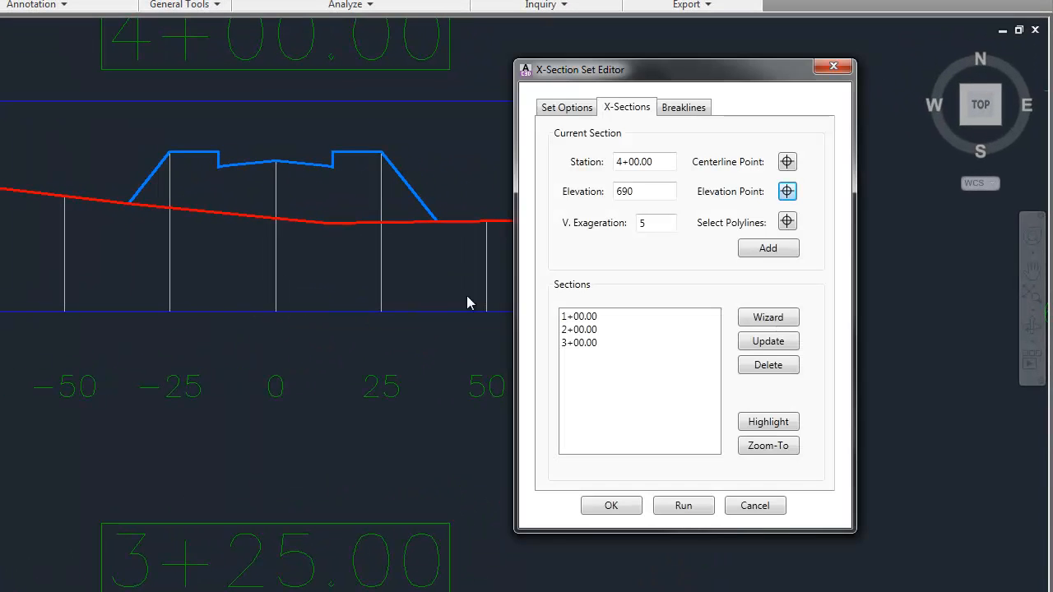
Select the blue proposed polyline of the 4+00.00 section and add the section to the set.
click(787, 224)
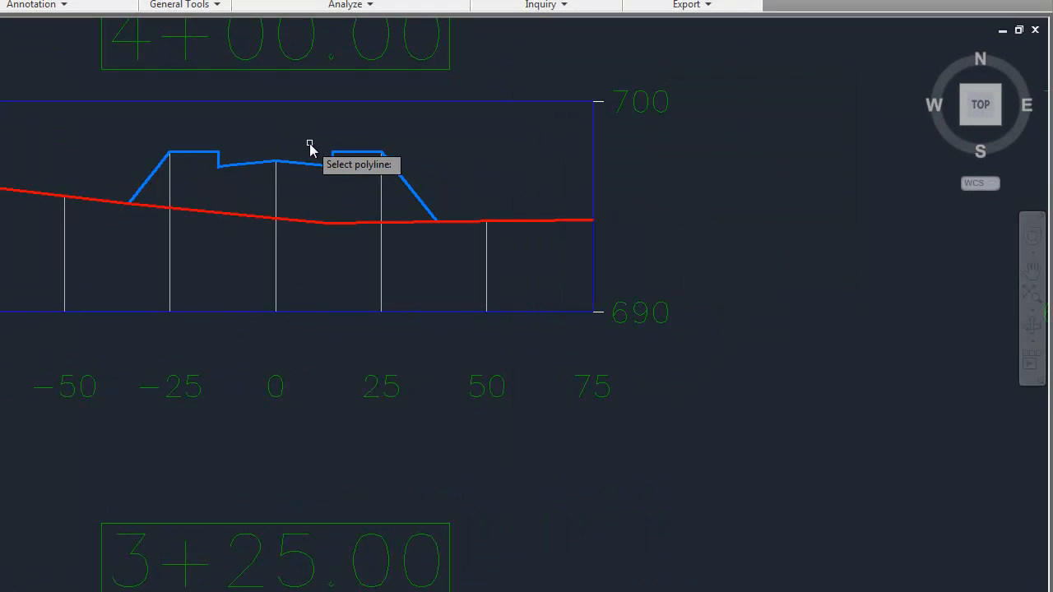
click(313, 163)
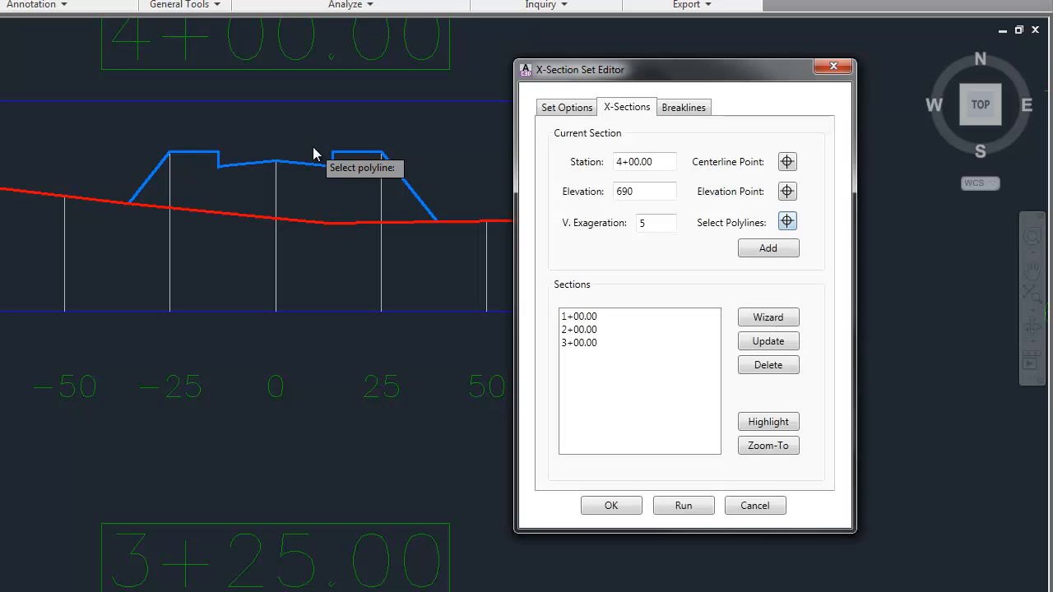
click(771, 250)
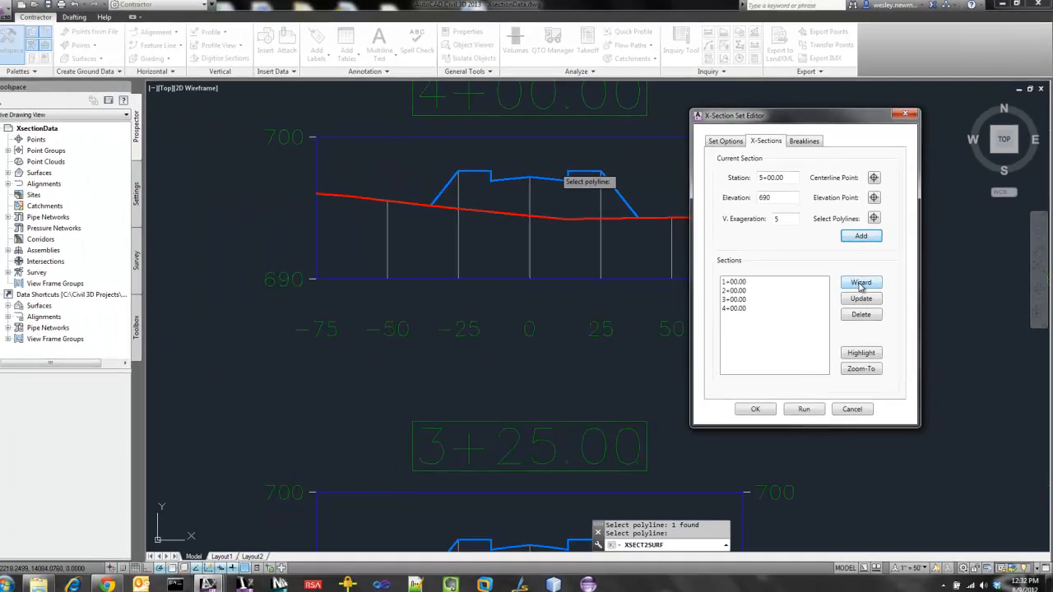
Start the section wizard with station 5+00.00, pick its centerline point at offset 0 on the 690 line, and accept elevation 690.
click(782, 321)
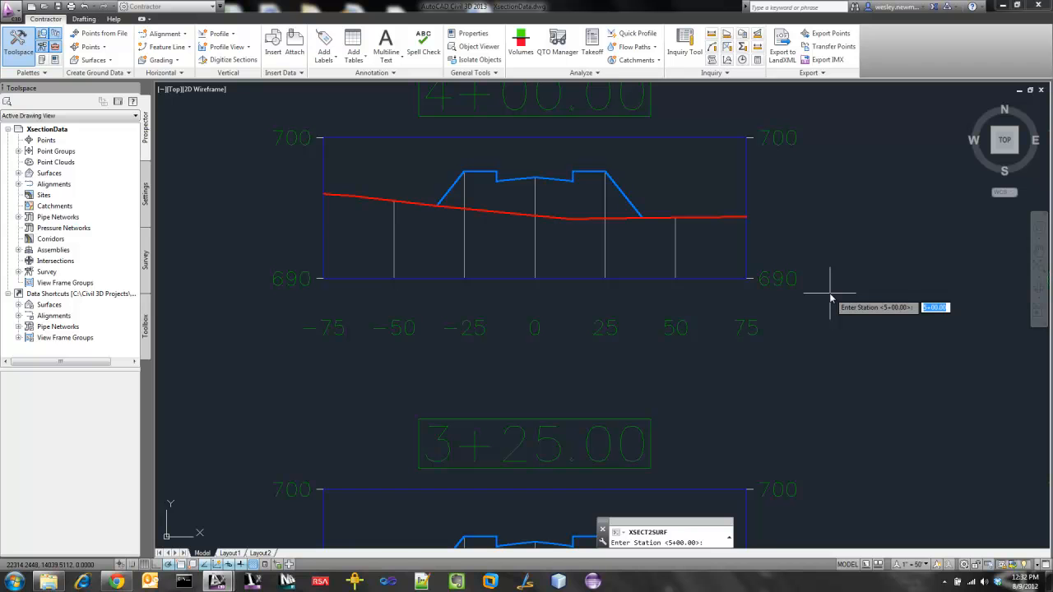
key(Return)
scroll(581, 328, down, 5)
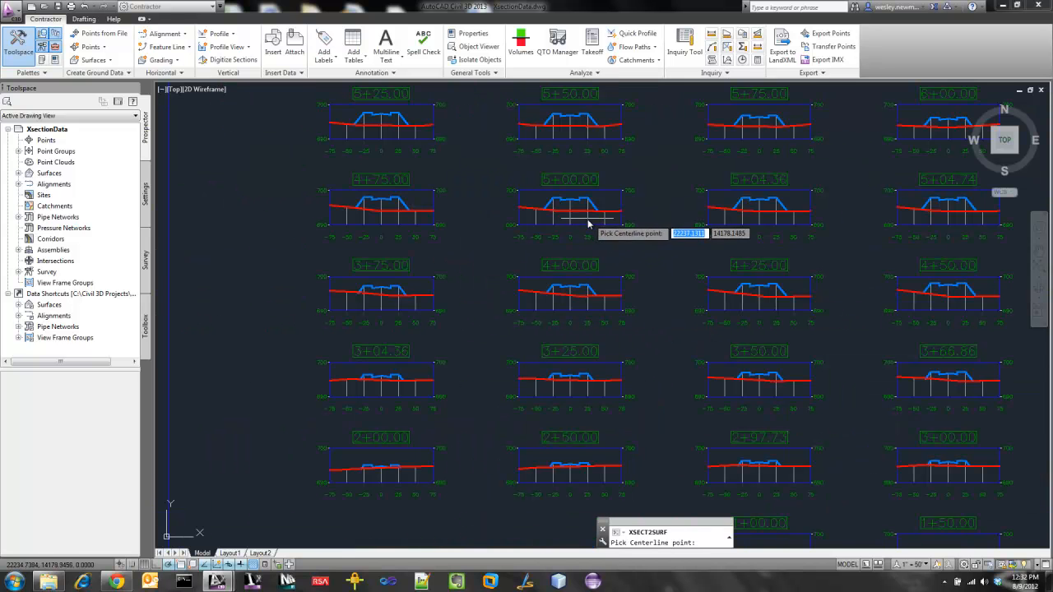
scroll(587, 222, up, 4)
click(567, 239)
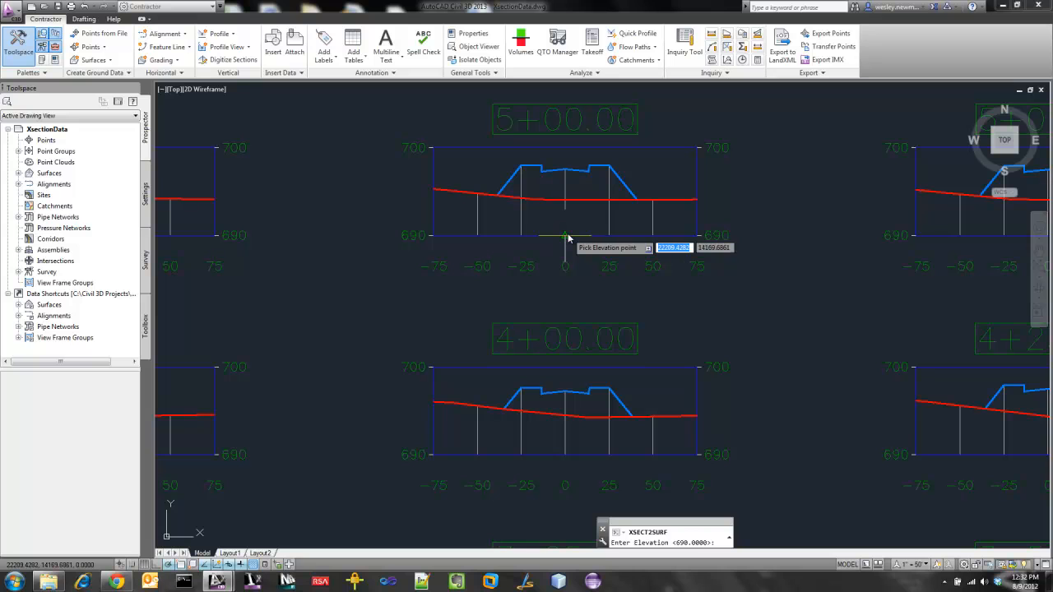
key(Return)
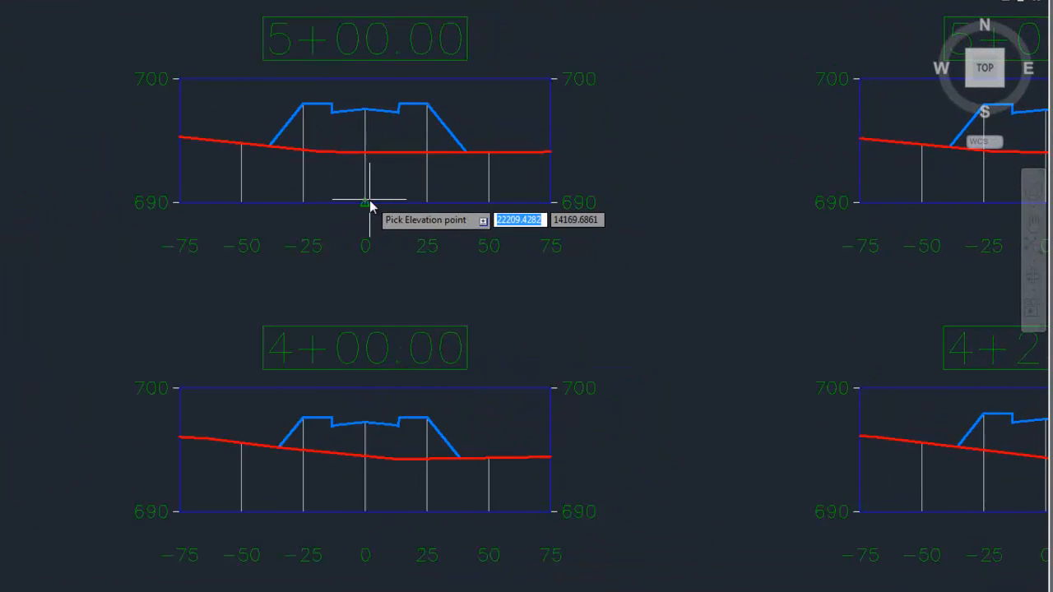
Pick the 5+00.00 elevation point at offset 0 on the 690 line, accept vertical exaggeration 5, and select the blue proposed polyline.
click(566, 236)
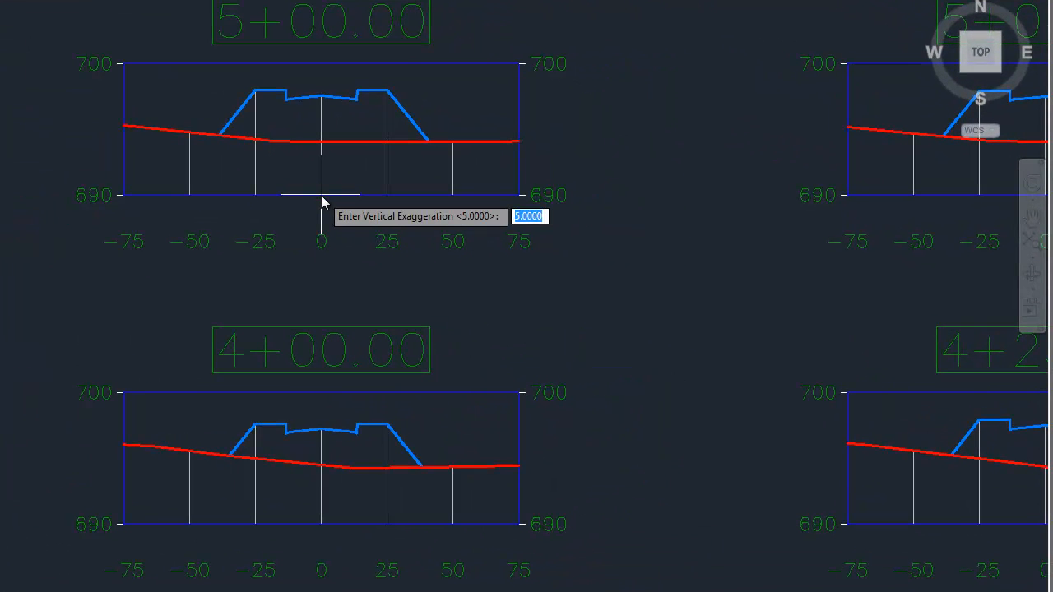
key(Return)
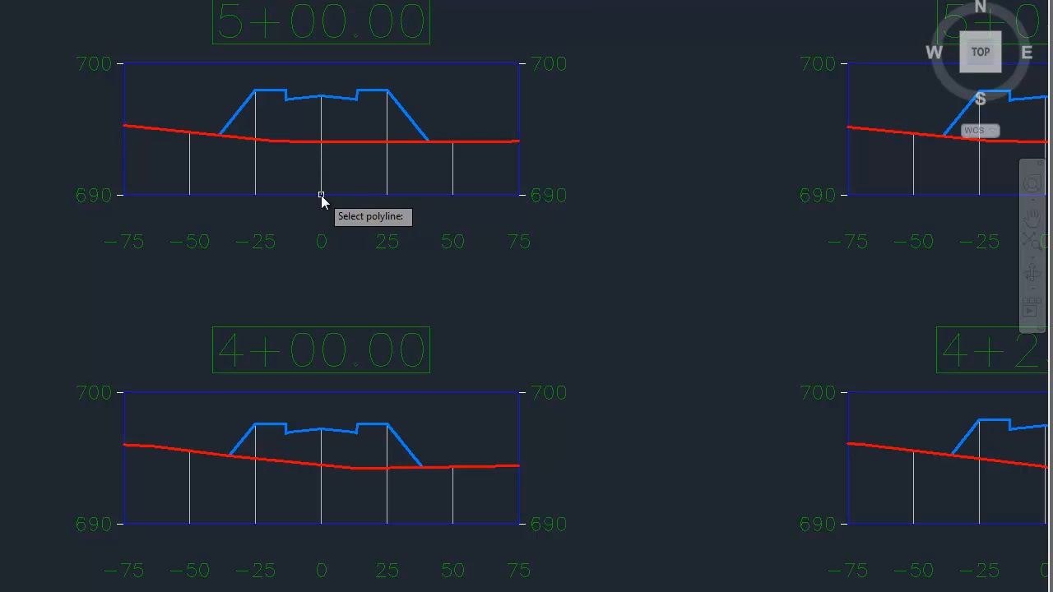
click(354, 100)
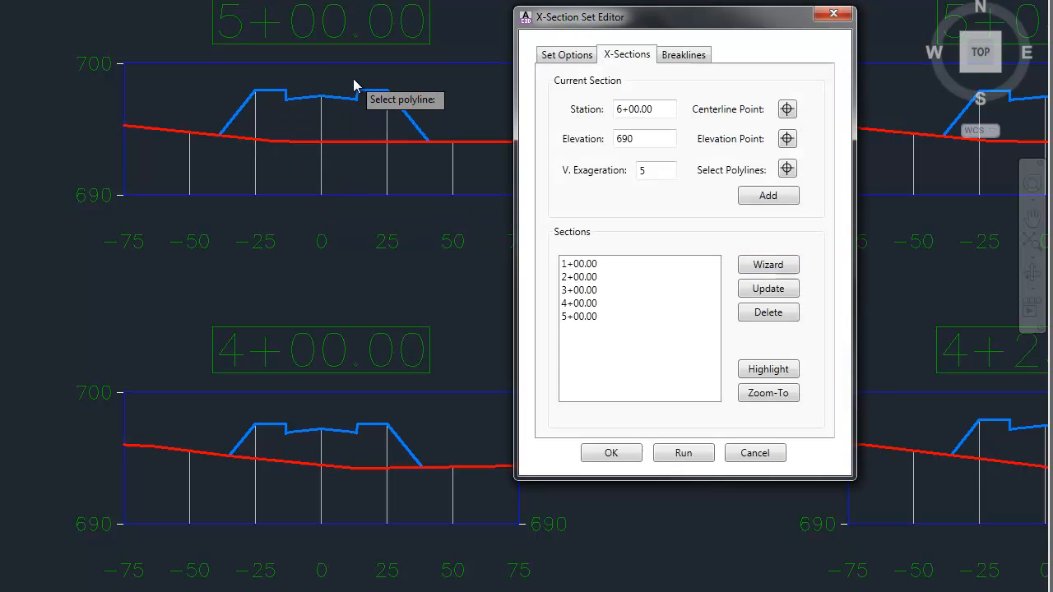
Start the section wizard with station 6+00.00 and pick its centerline point at offset 0 on the 690 line.
click(778, 265)
scroll(291, 320, down, 4)
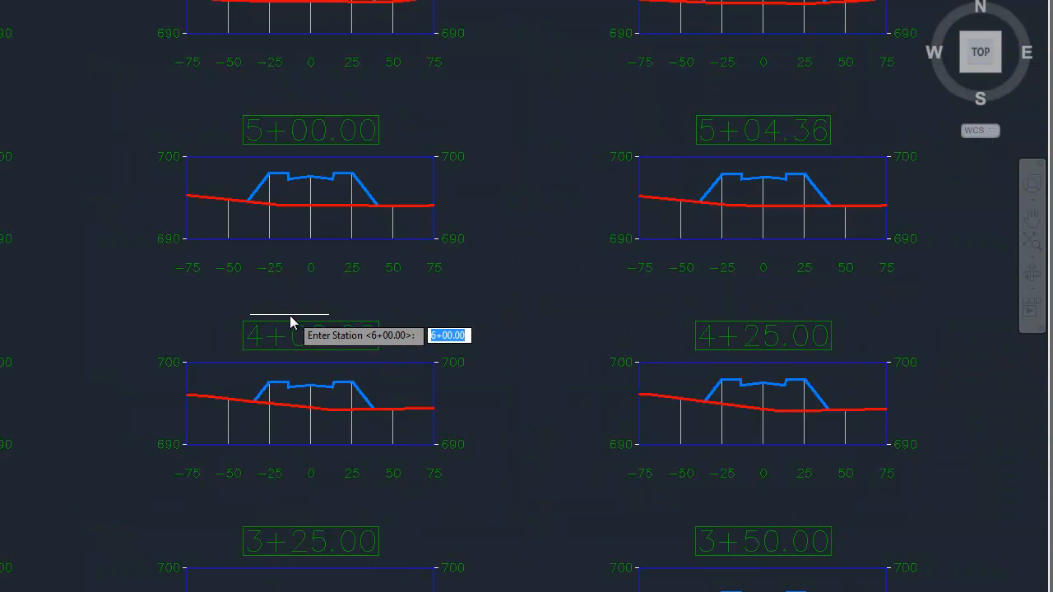
scroll(298, 353, down, 3)
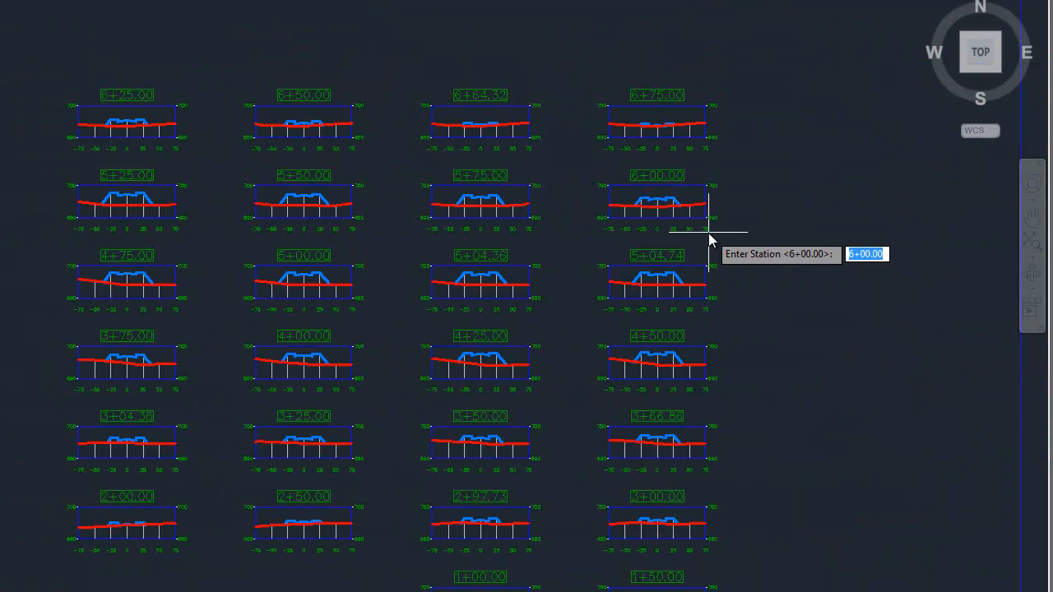
scroll(717, 229, up, 6)
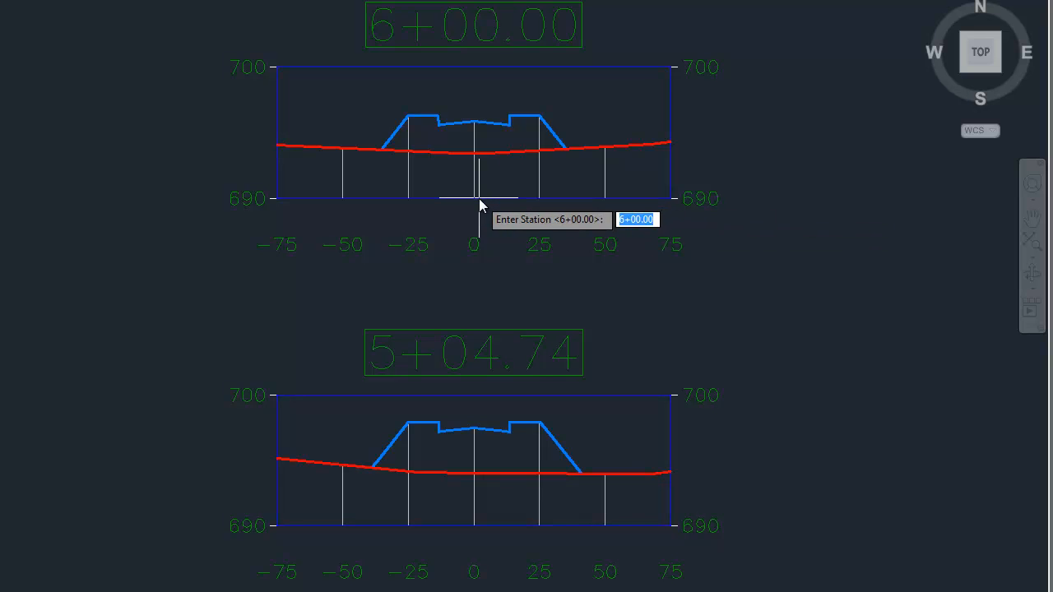
key(Return)
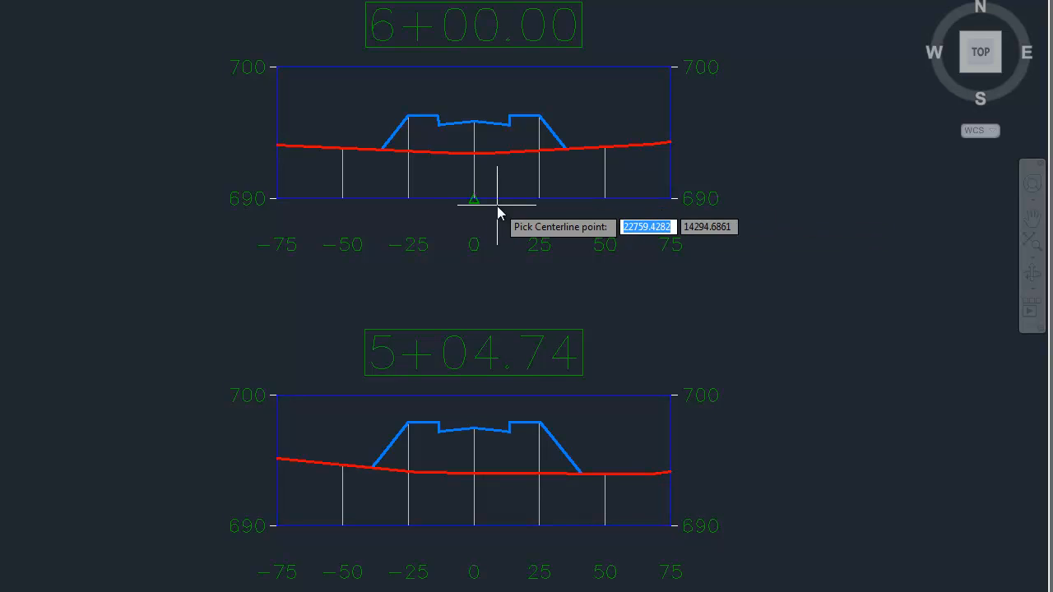
click(475, 204)
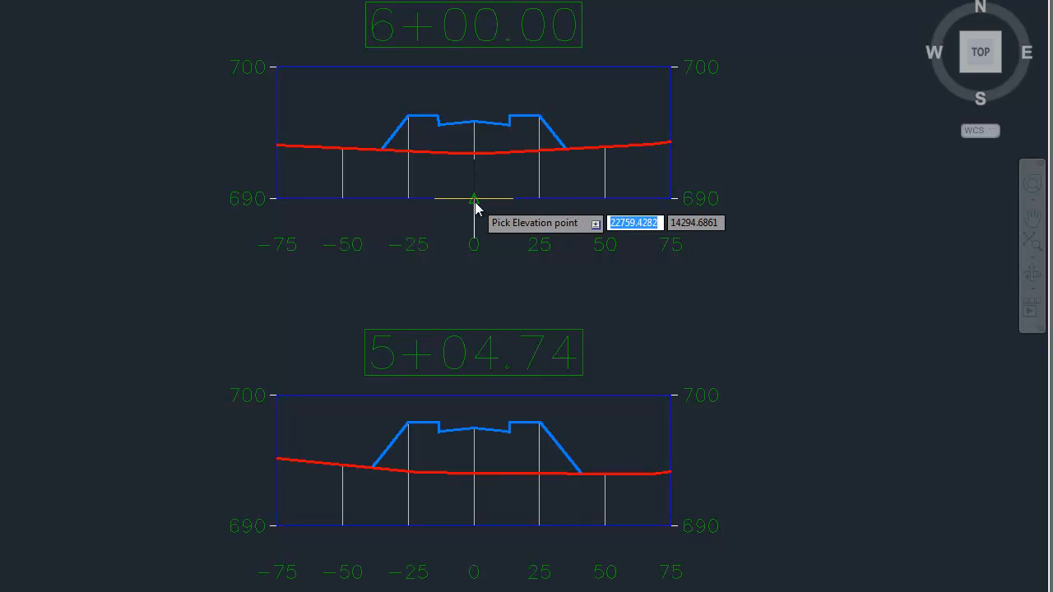
Pick the 6+00.00 elevation point at offset 0 on the 690 line, accept vertical exaggeration 5, and add the blue proposed polyline's section.
click(475, 204)
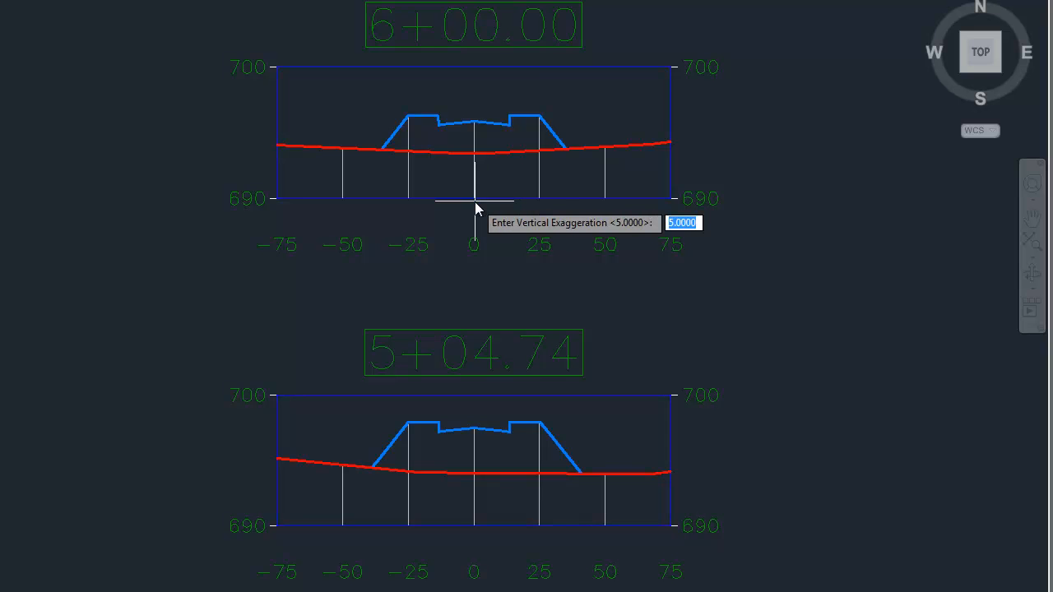
key(Return)
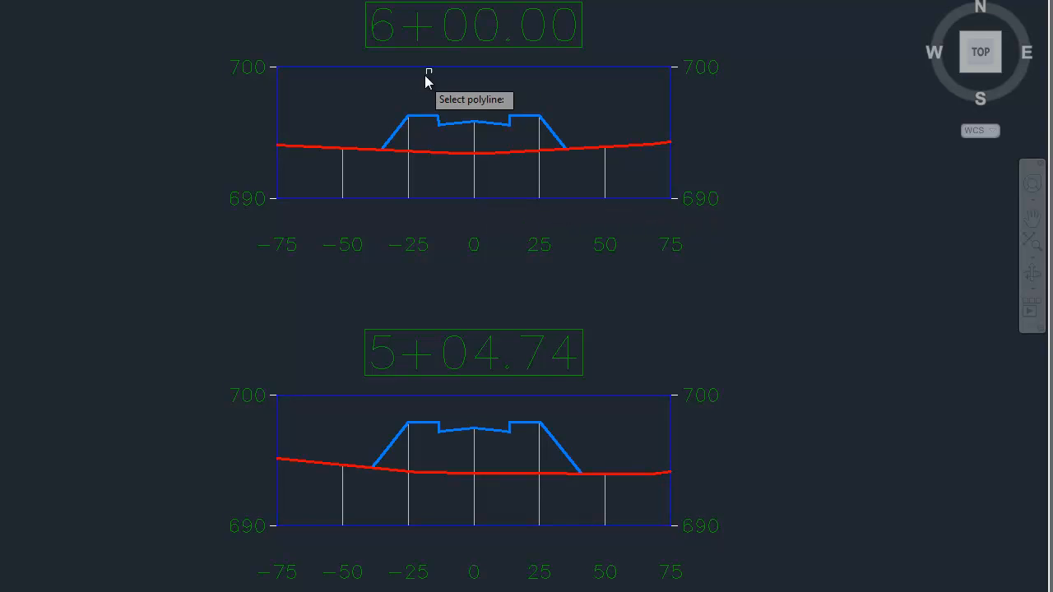
click(502, 125)
key(Return)
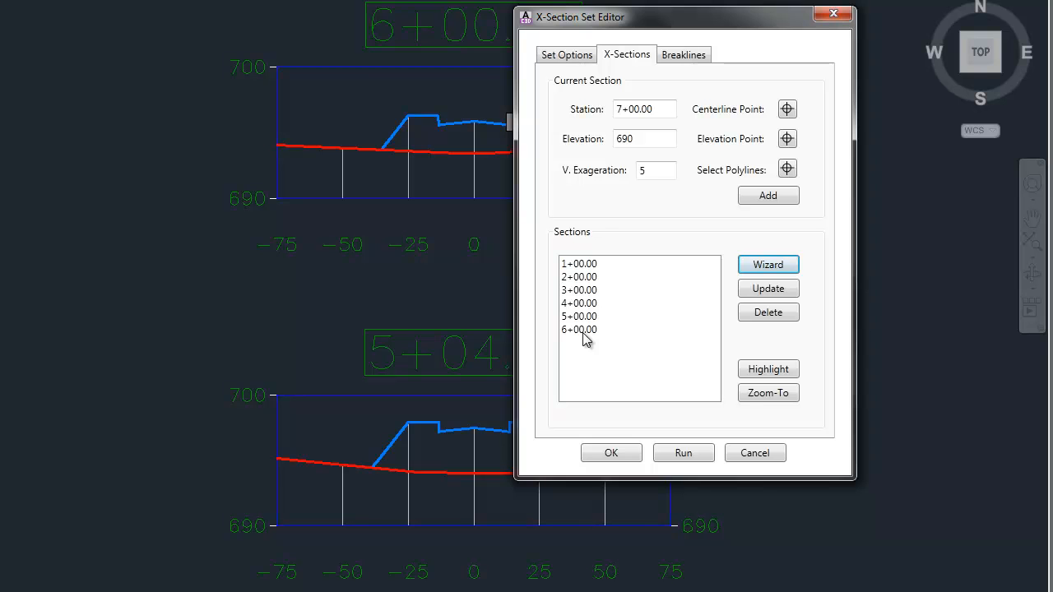
Choose section 1+00.00 for defining breakline points and zoom to it.
click(685, 56)
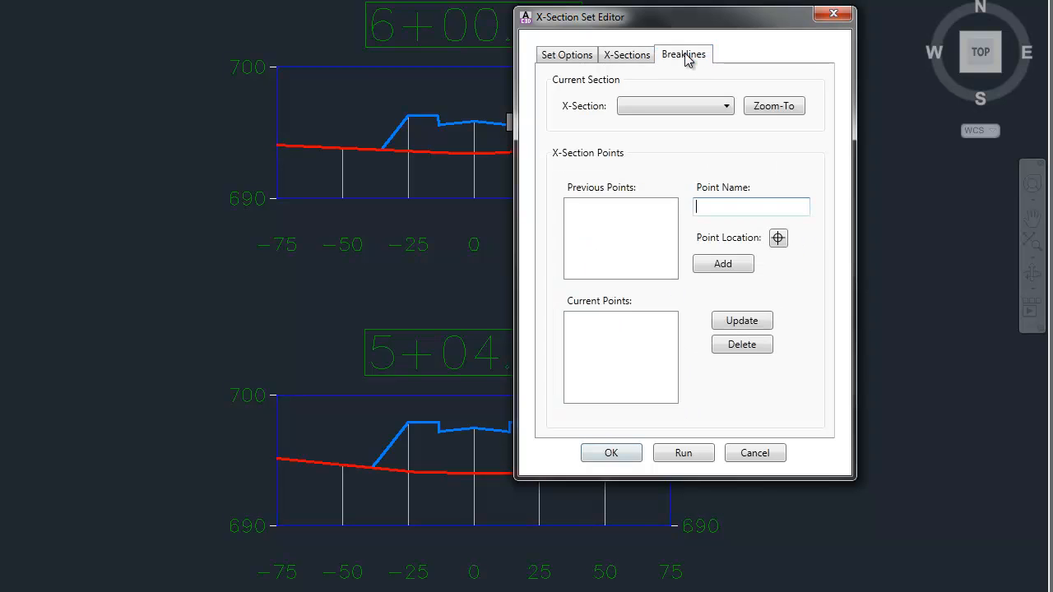
click(684, 107)
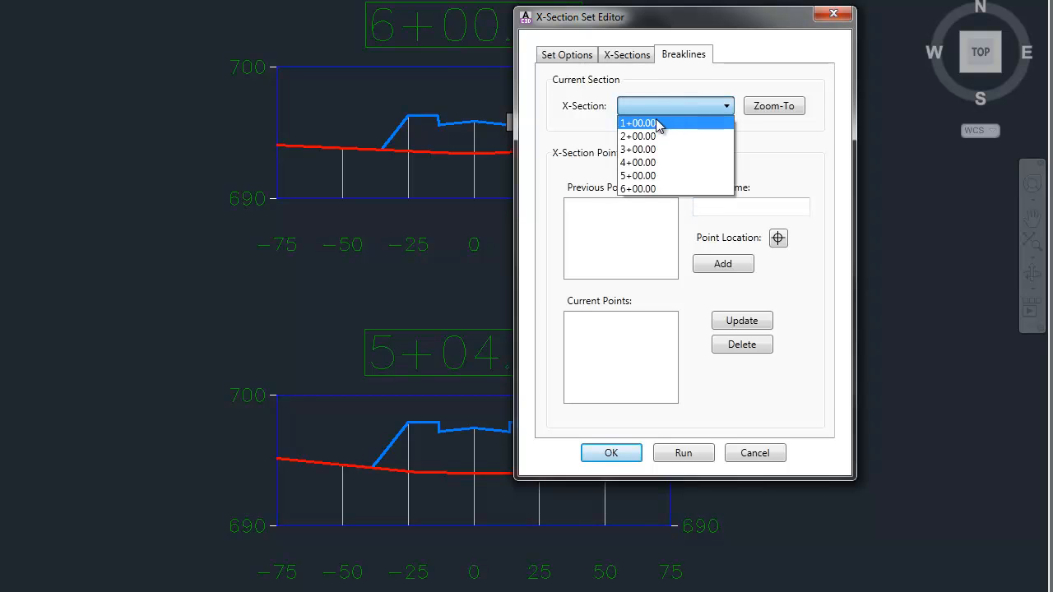
click(662, 123)
click(774, 106)
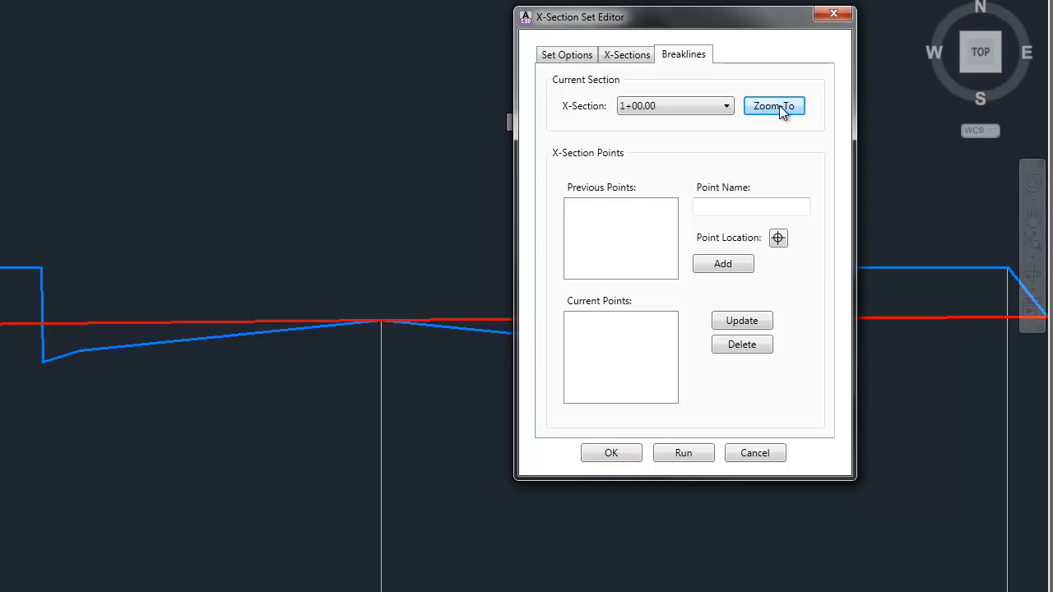
Add a breakline point named CL at the road crown of the blue 1+00.00 section polyline.
click(743, 207)
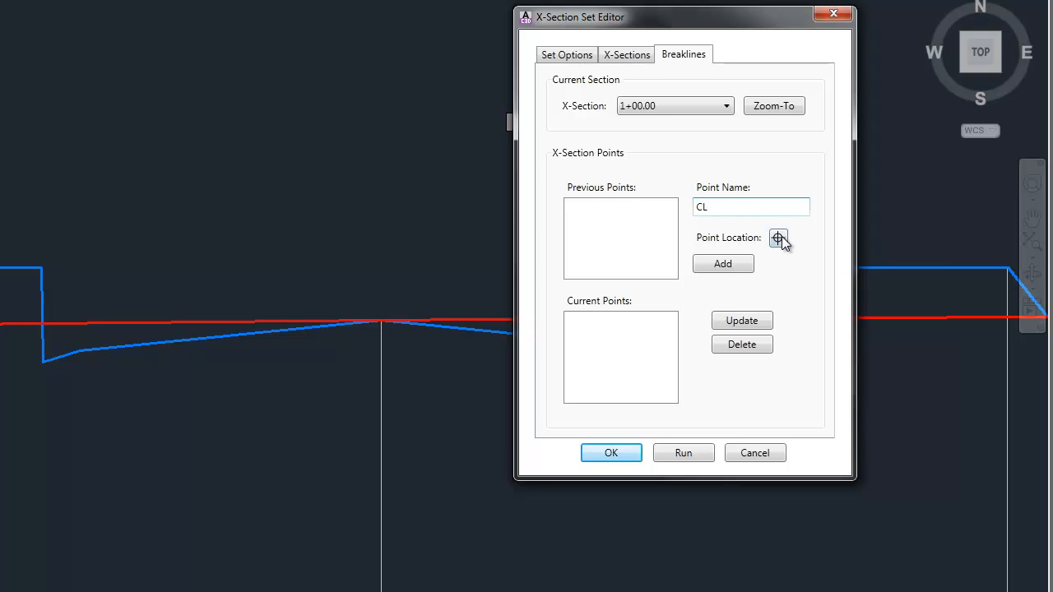
click(779, 238)
click(445, 331)
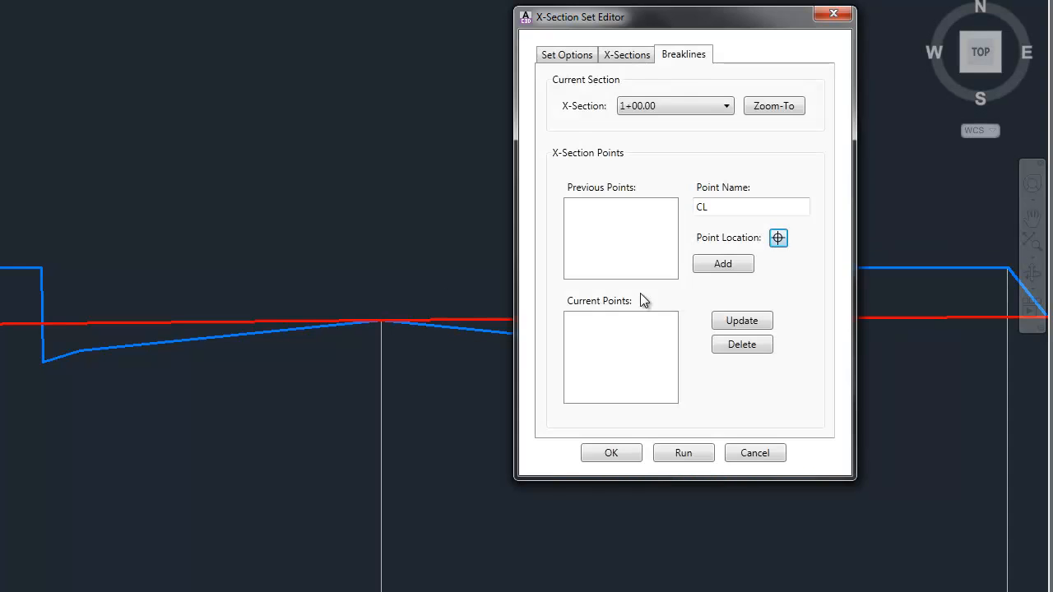
click(713, 265)
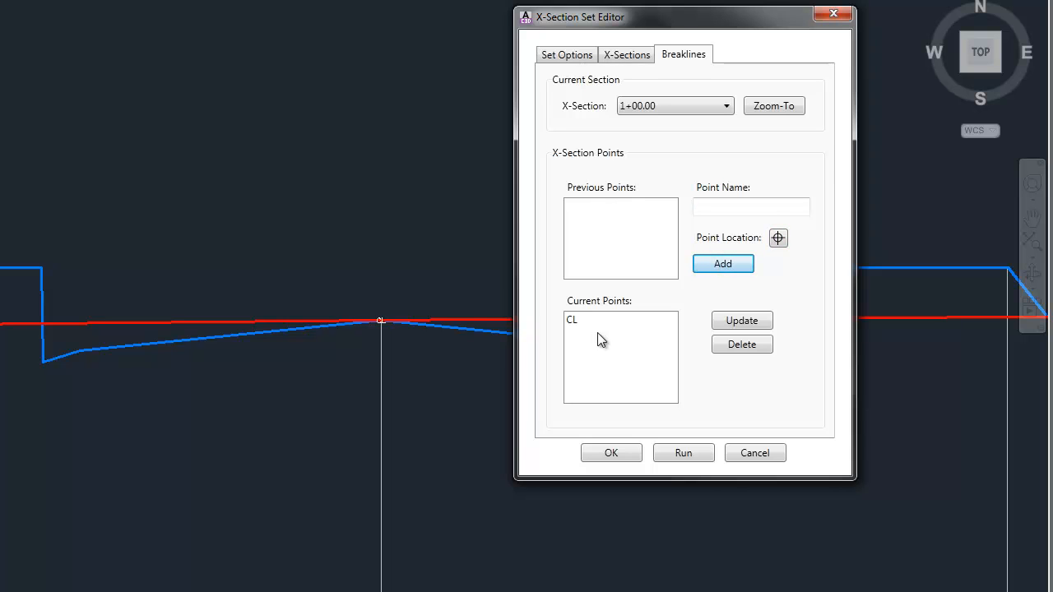
Add a breakline point named EP1 at the left pavement edge of the 1+00.00 section, where the slope breaks toward the gutter.
click(711, 207)
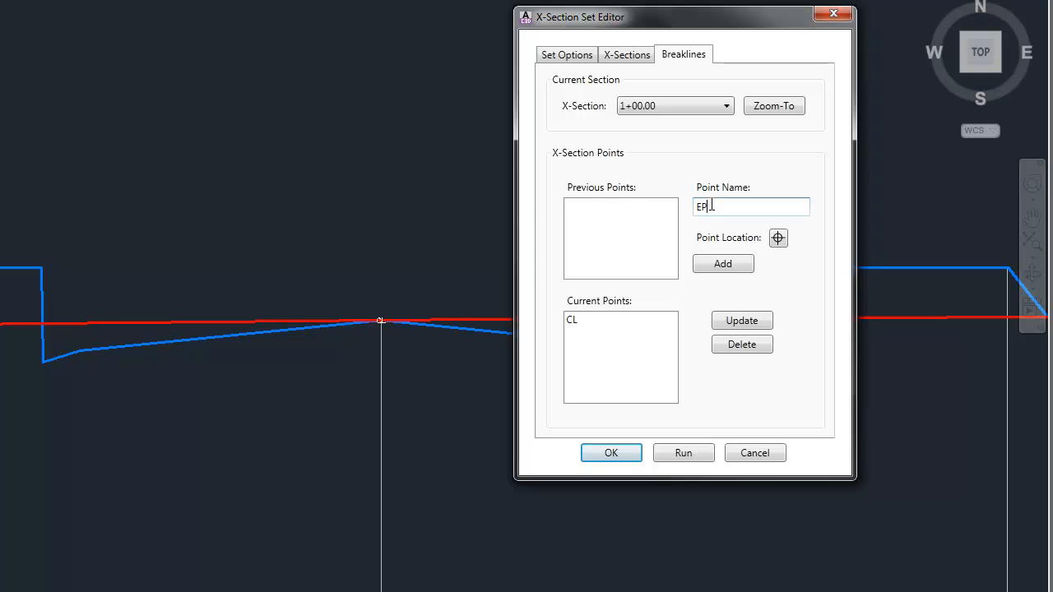
click(778, 237)
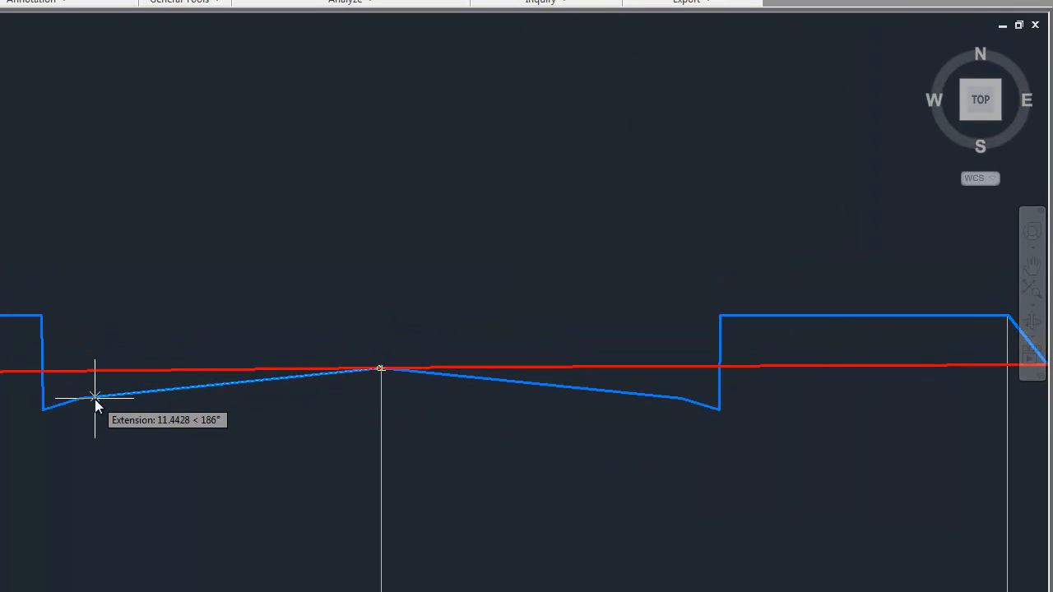
click(75, 400)
click(729, 317)
Add a breakline point named EP2 at the right pavement edge of the 1+00.00 section, where the slope breaks toward the gutter.
click(718, 257)
text(E)
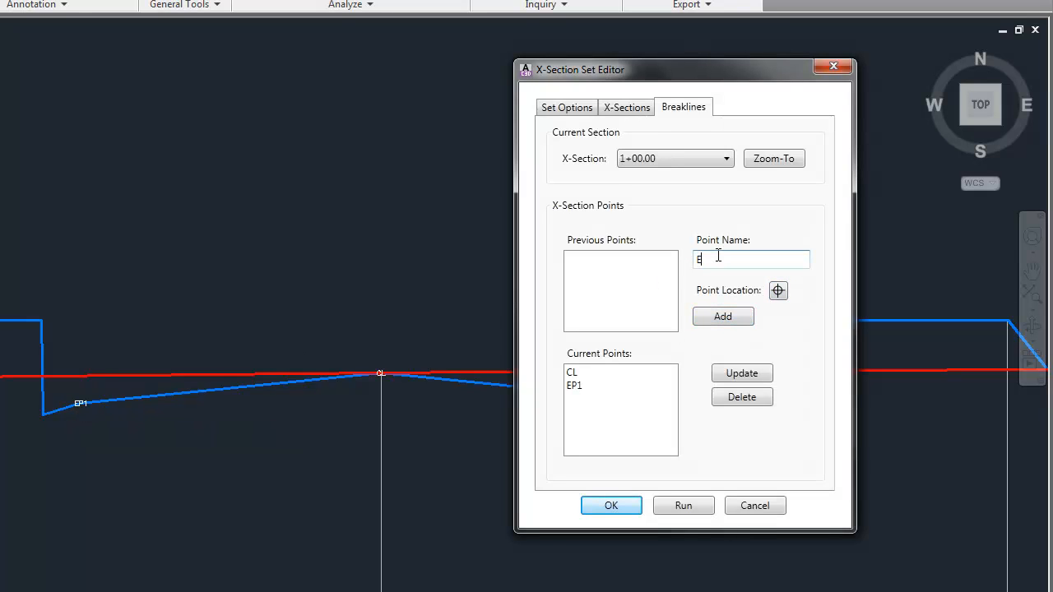
text(P2)
click(778, 291)
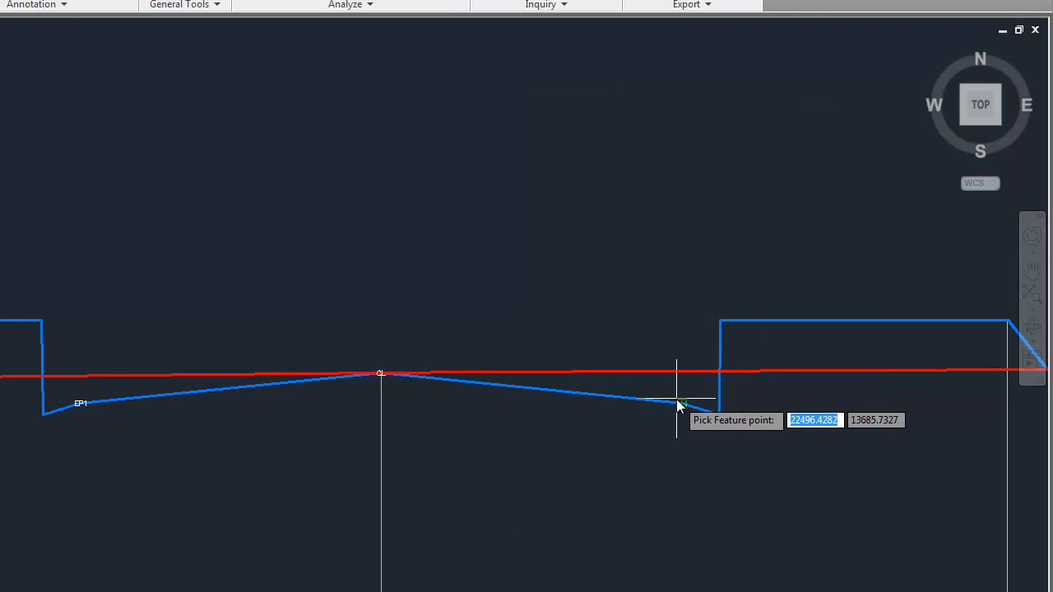
click(683, 407)
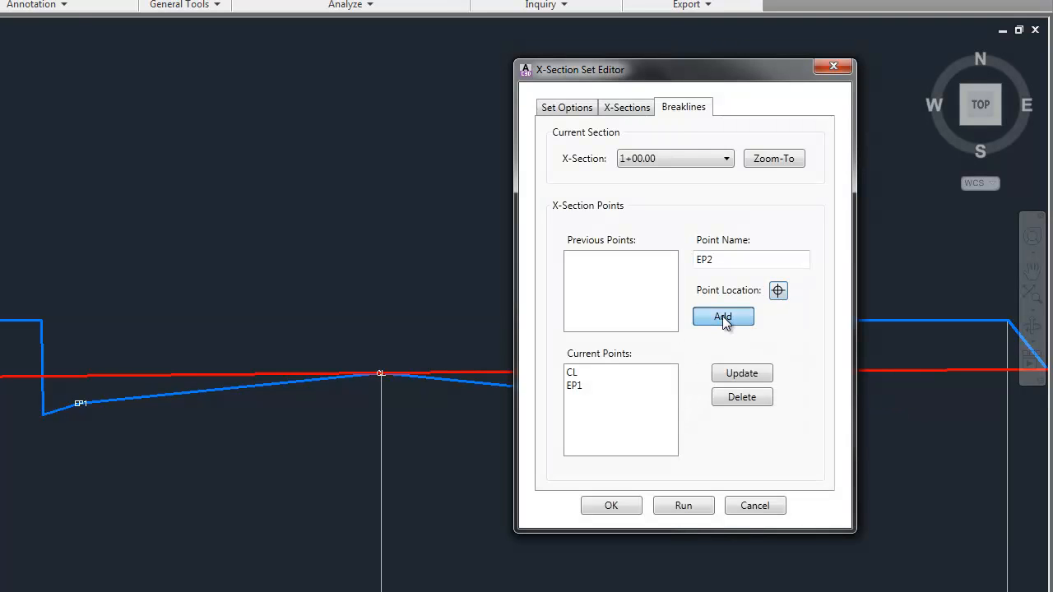
click(722, 318)
Switch the breakline section to 2+00.00, zoom to it, and add the previous point CL at its road crown.
click(682, 157)
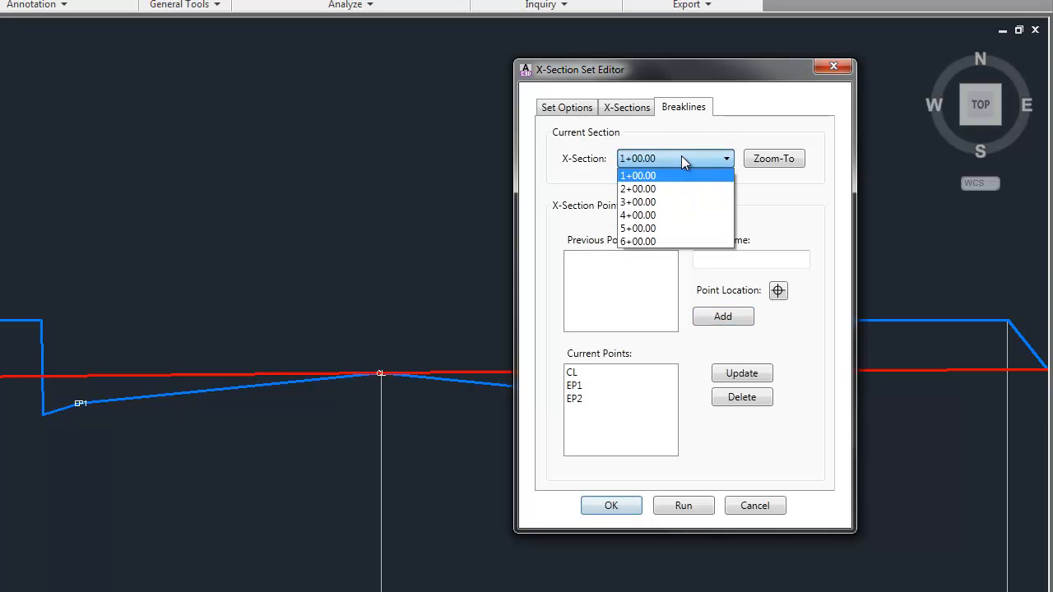
click(635, 188)
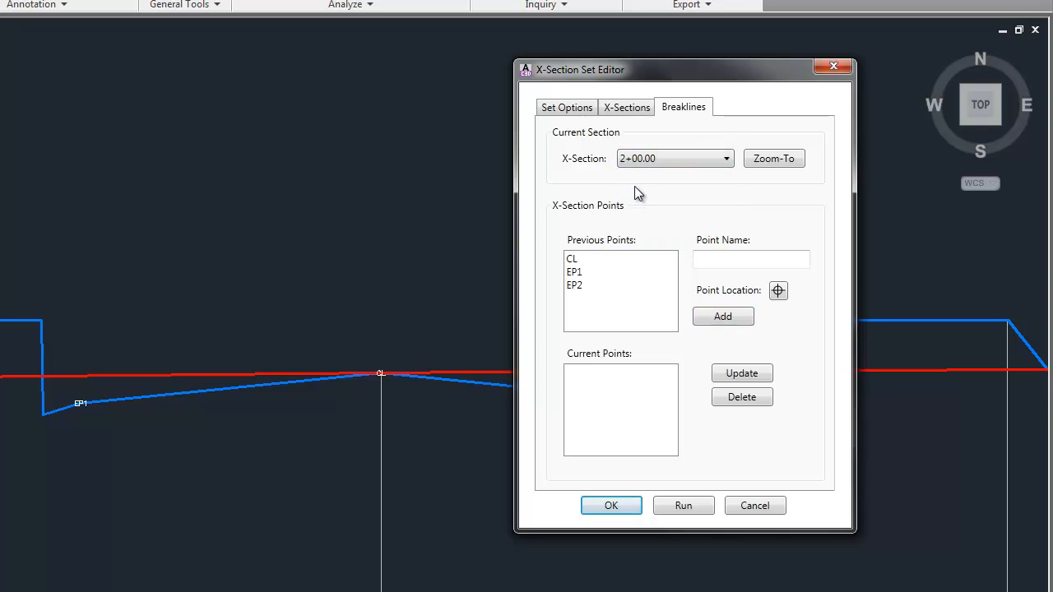
click(774, 162)
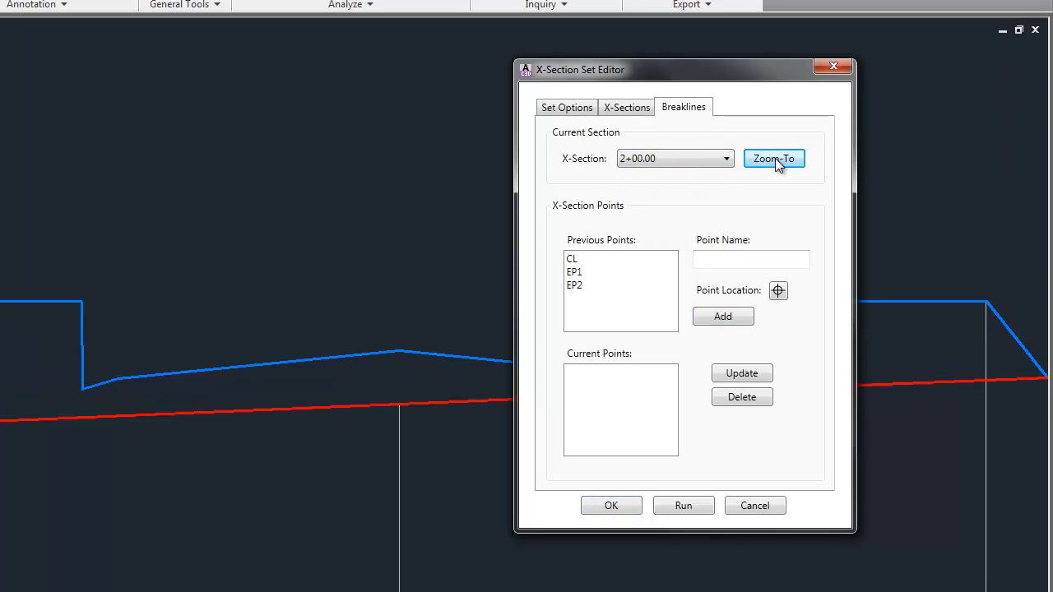
click(575, 262)
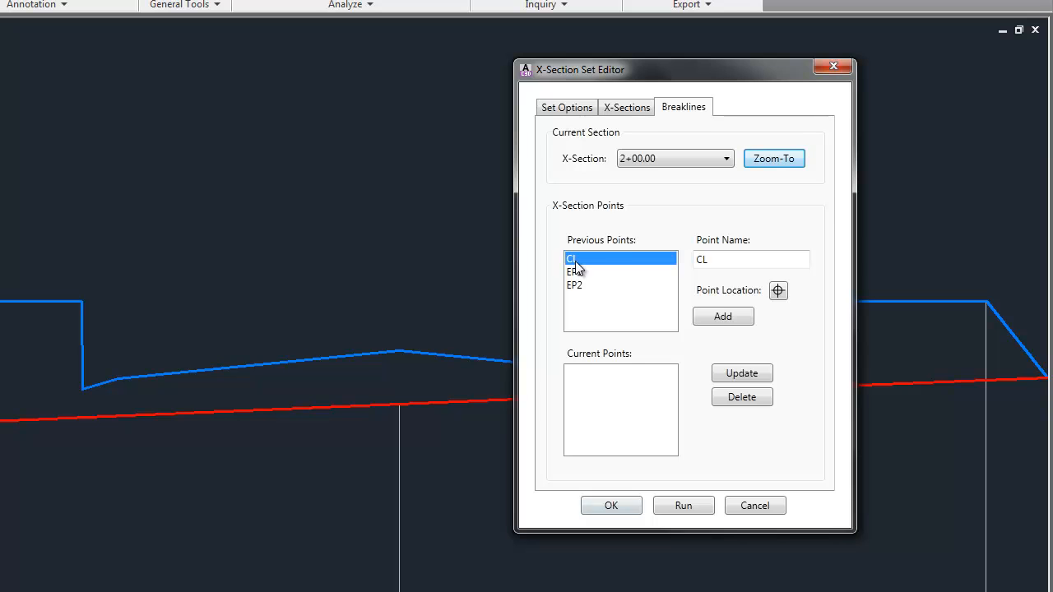
click(779, 291)
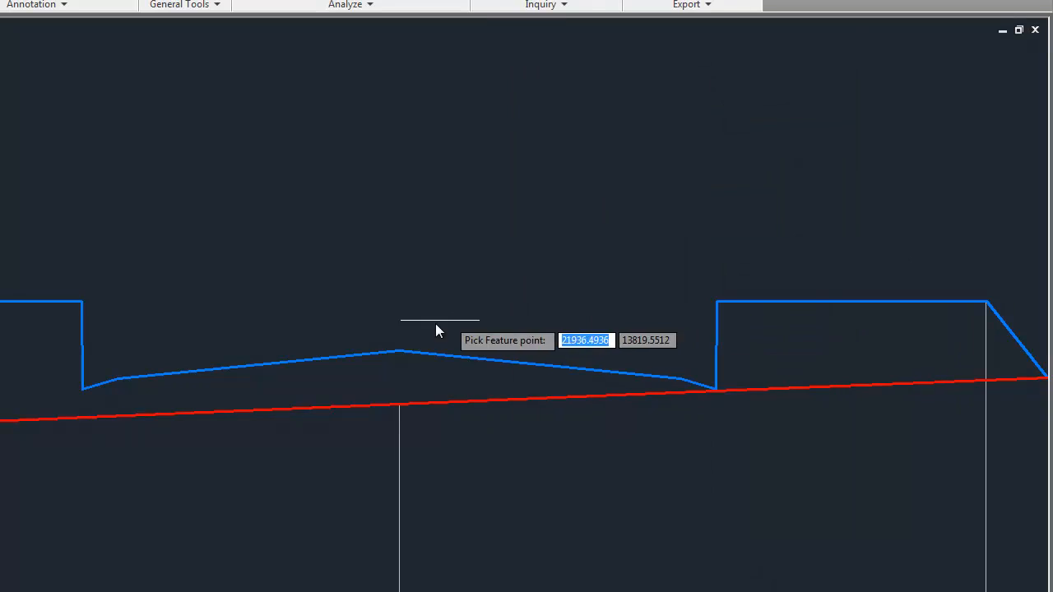
click(404, 349)
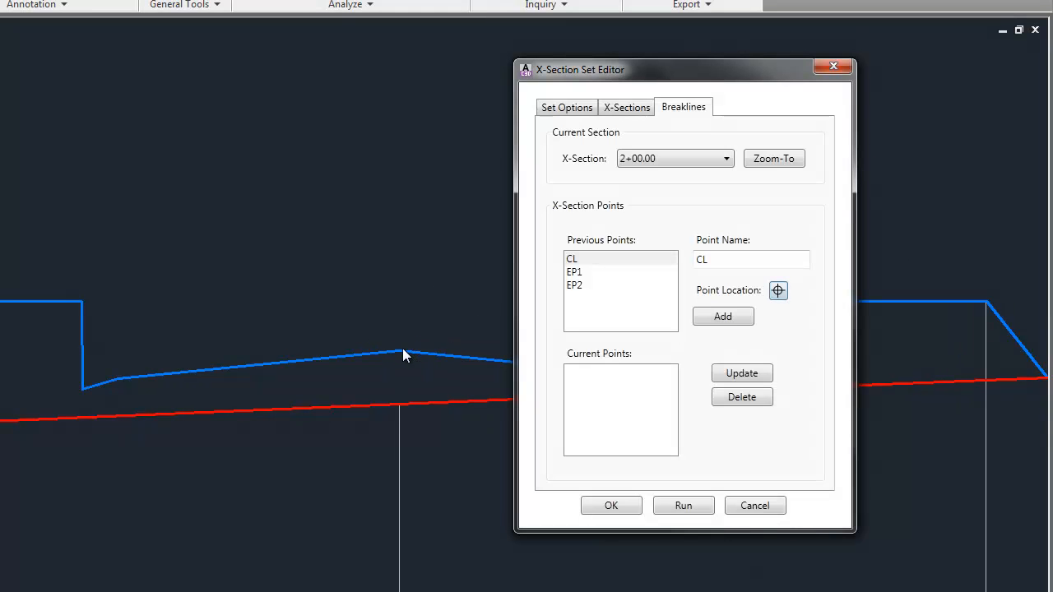
click(725, 316)
Add the previous point EP1 at the left pavement edge of the 2+00.00 section.
click(573, 272)
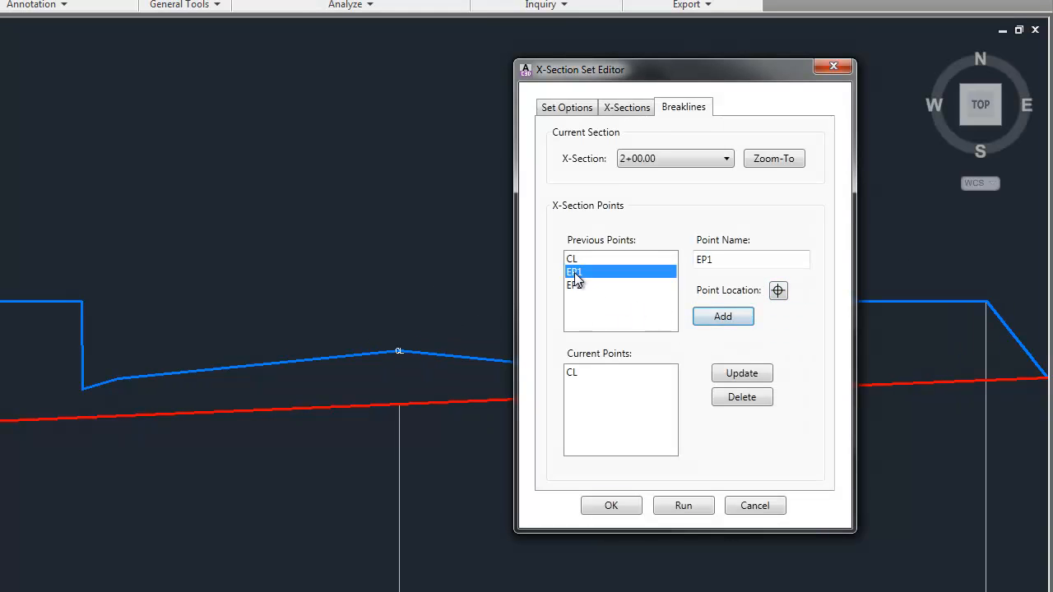
click(779, 291)
click(115, 378)
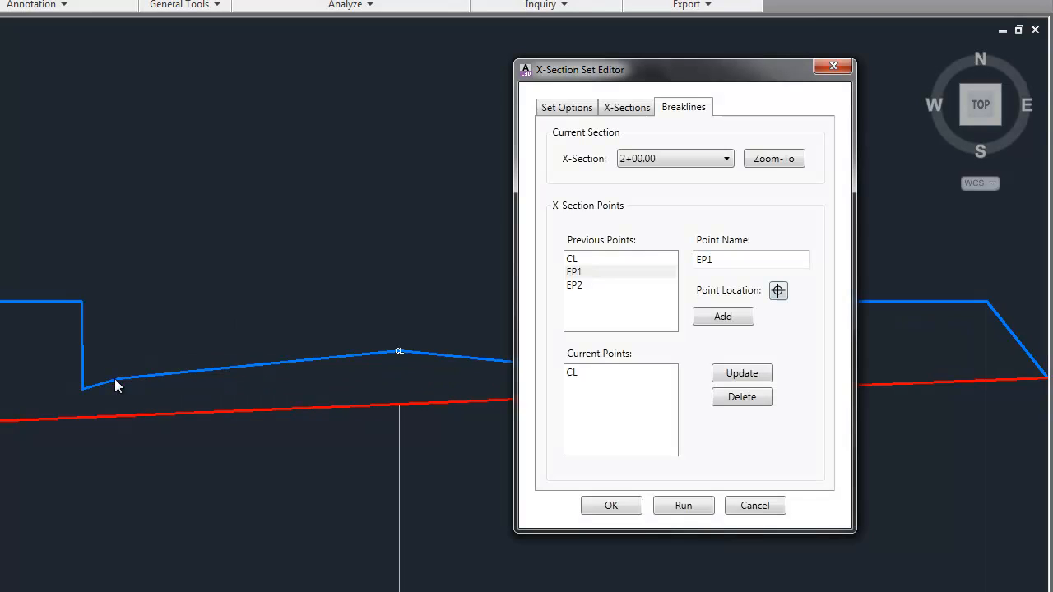
click(723, 318)
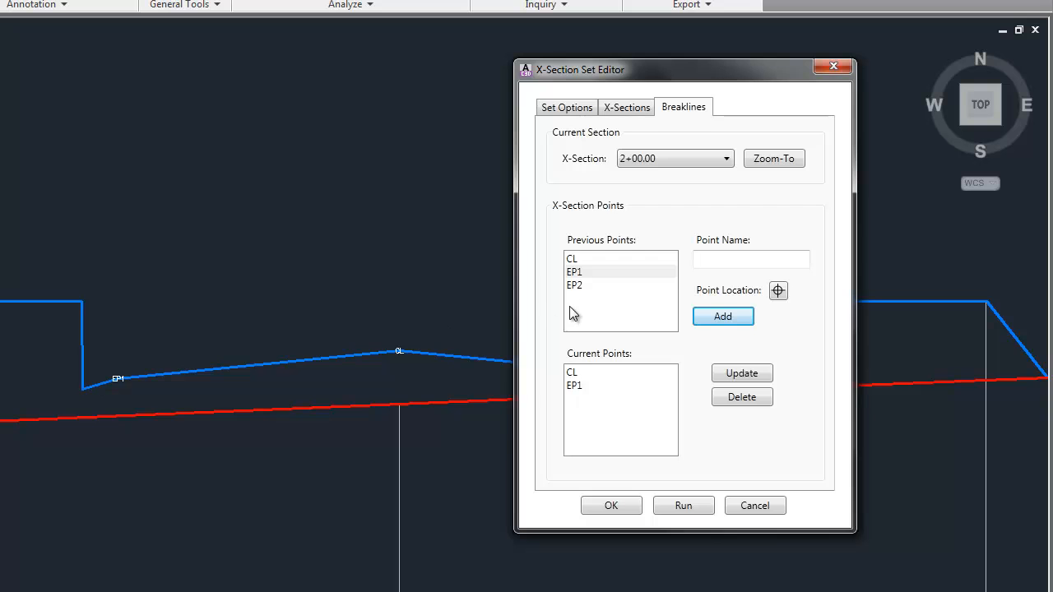
Add the previous point EP2 at the right pavement edge of the 2+00.00 section.
click(574, 286)
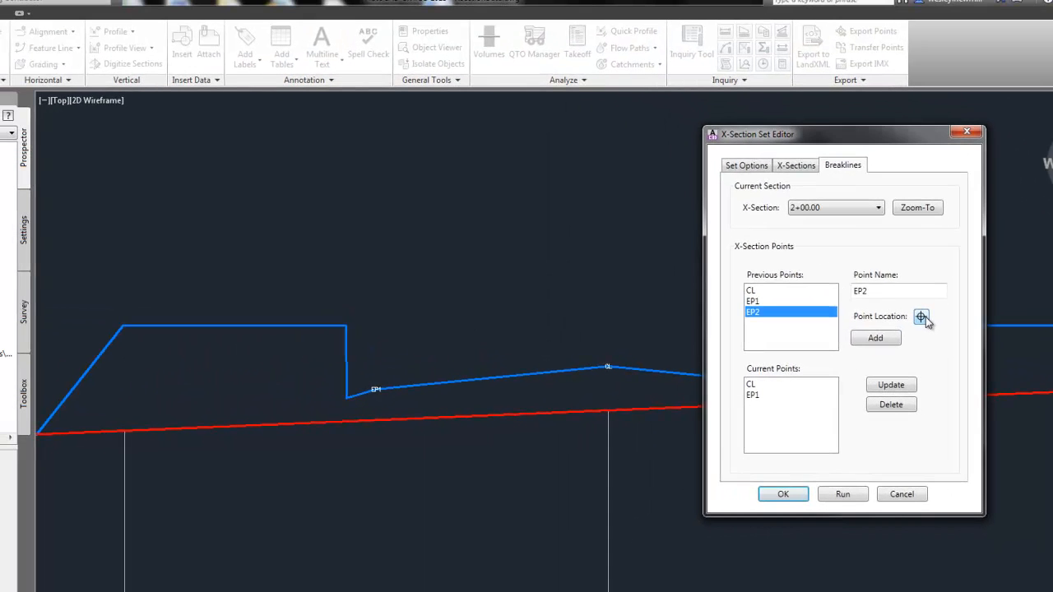
click(778, 290)
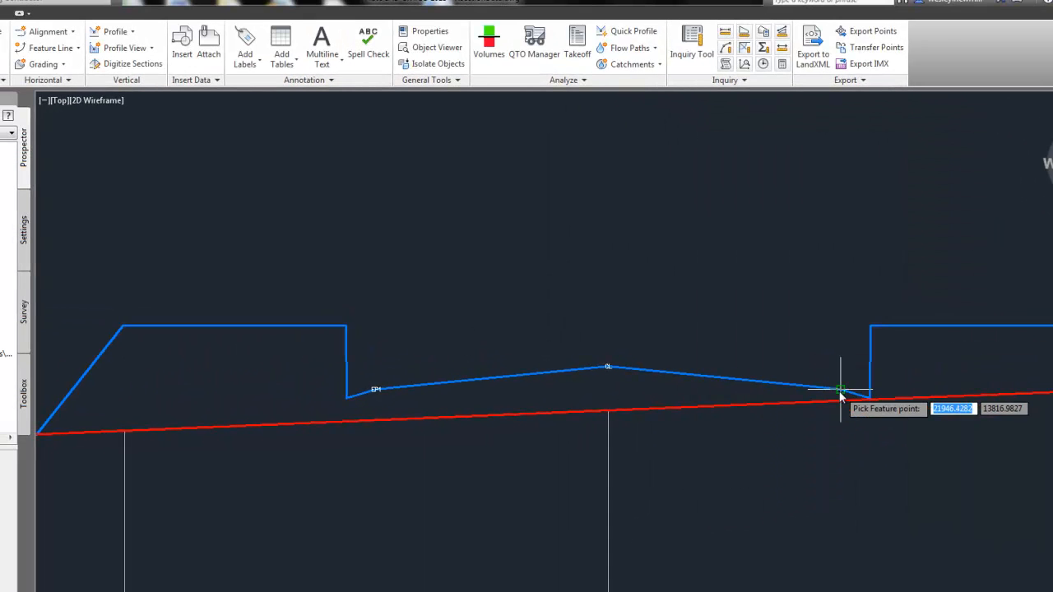
click(842, 393)
click(877, 337)
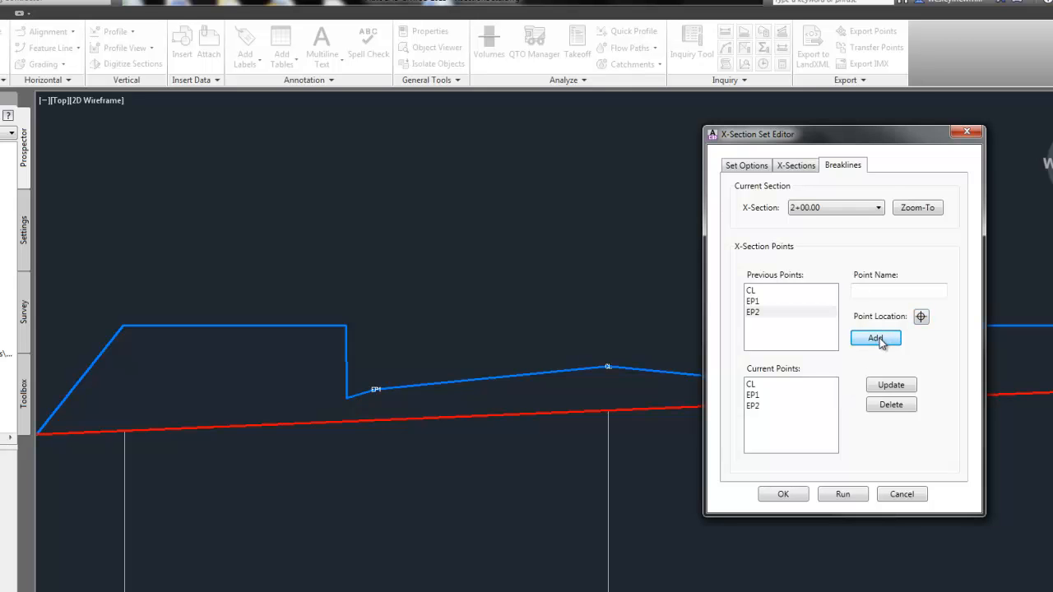
Update point EP2 of the 2+00.00 section to a new location at the top of the right curb.
click(753, 406)
drag(833, 142, 359, 107)
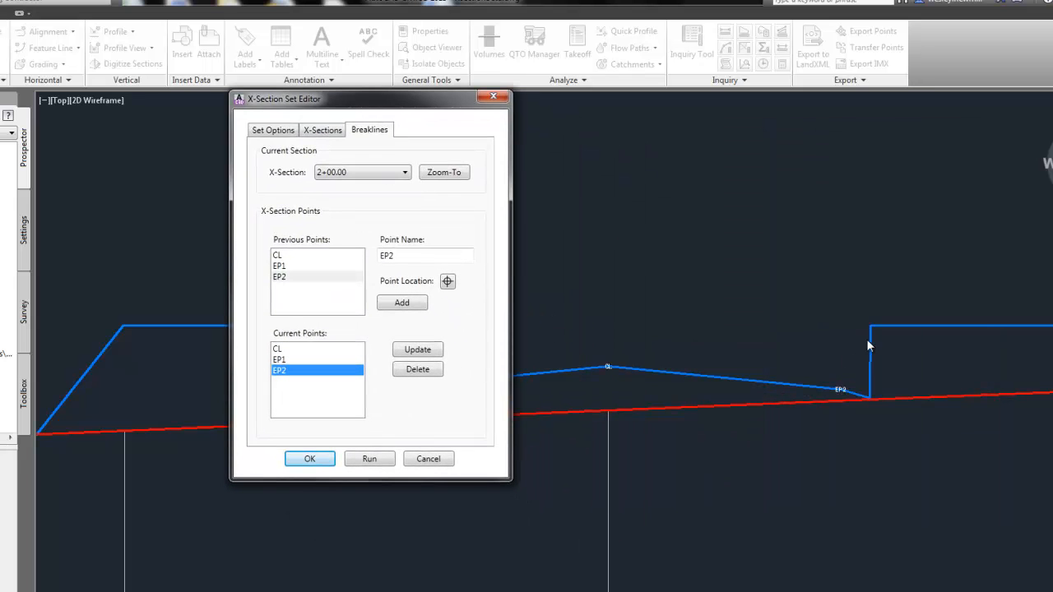
click(449, 282)
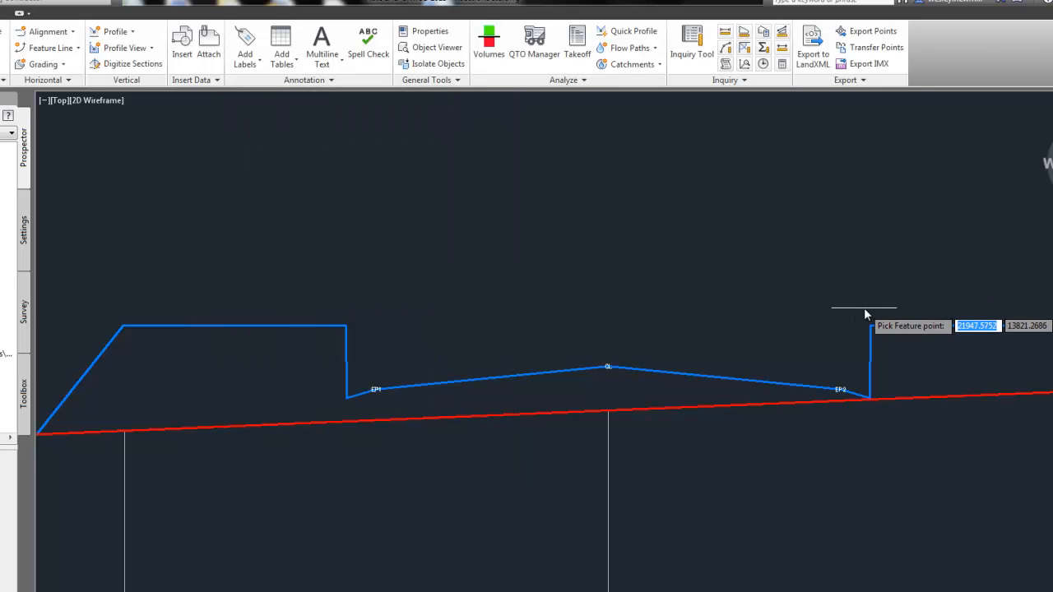
click(871, 326)
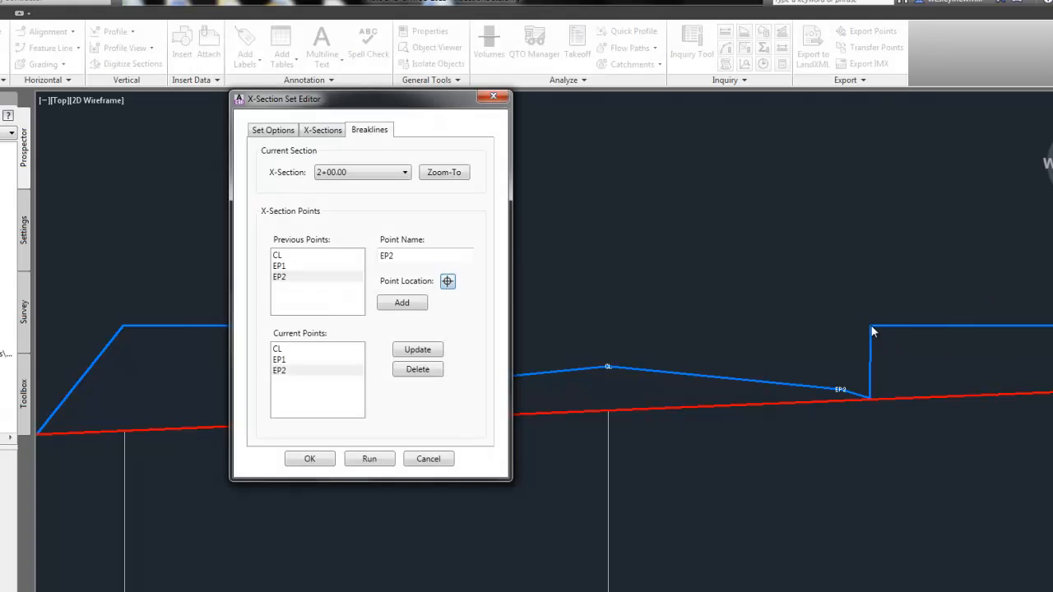
click(420, 350)
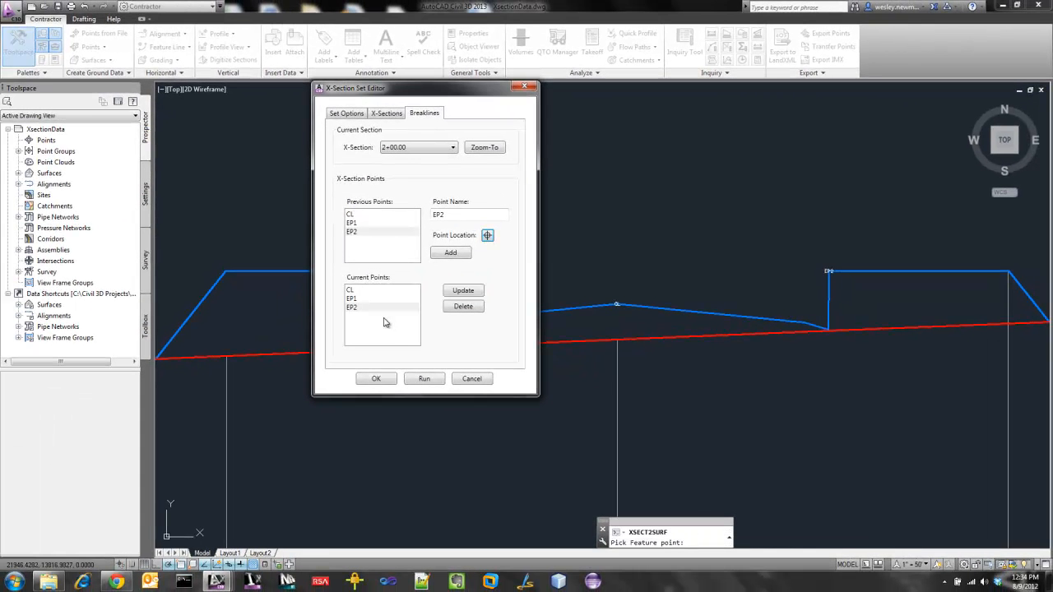
Update point EP2 of the 2+00.00 section to a new location back at the right pavement edge.
click(362, 310)
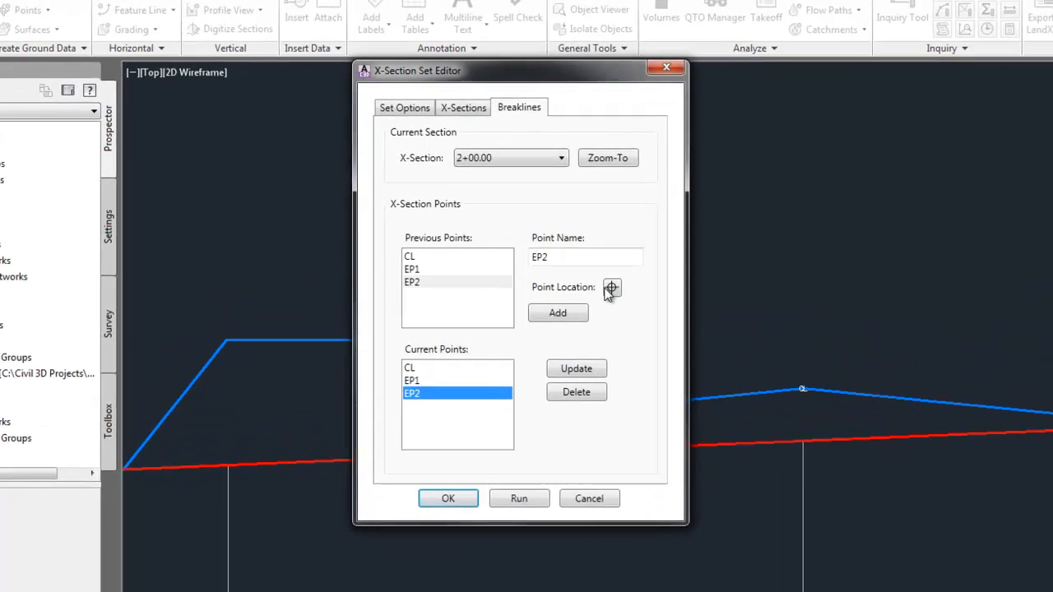
click(610, 289)
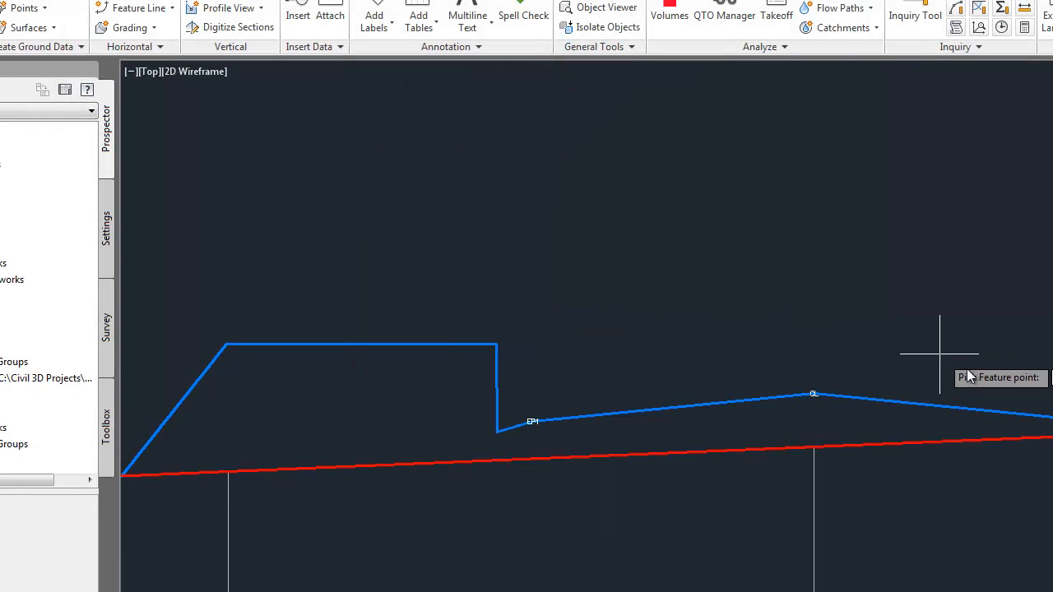
click(1052, 418)
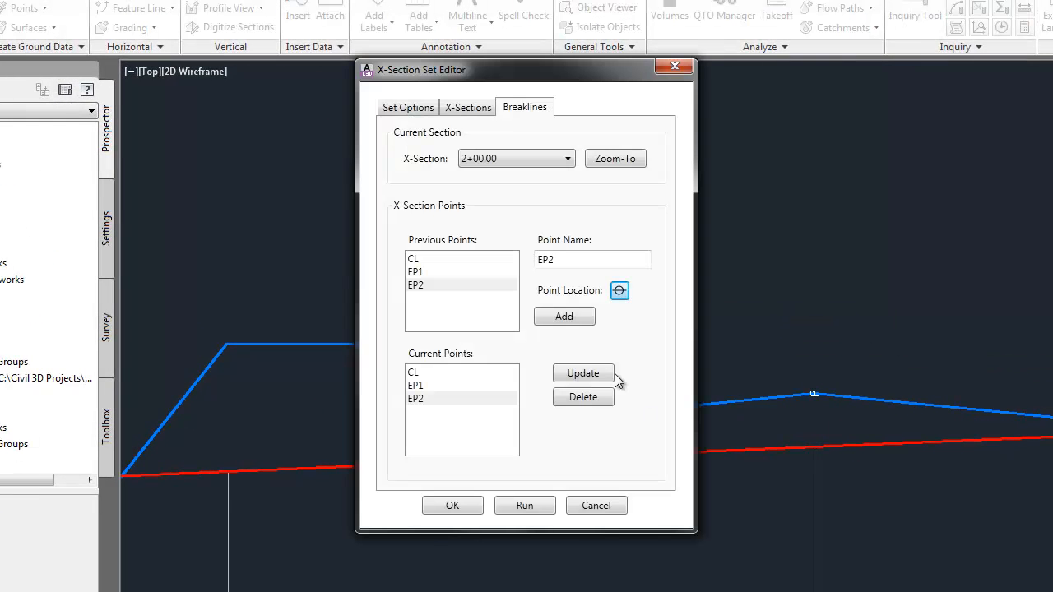
click(584, 374)
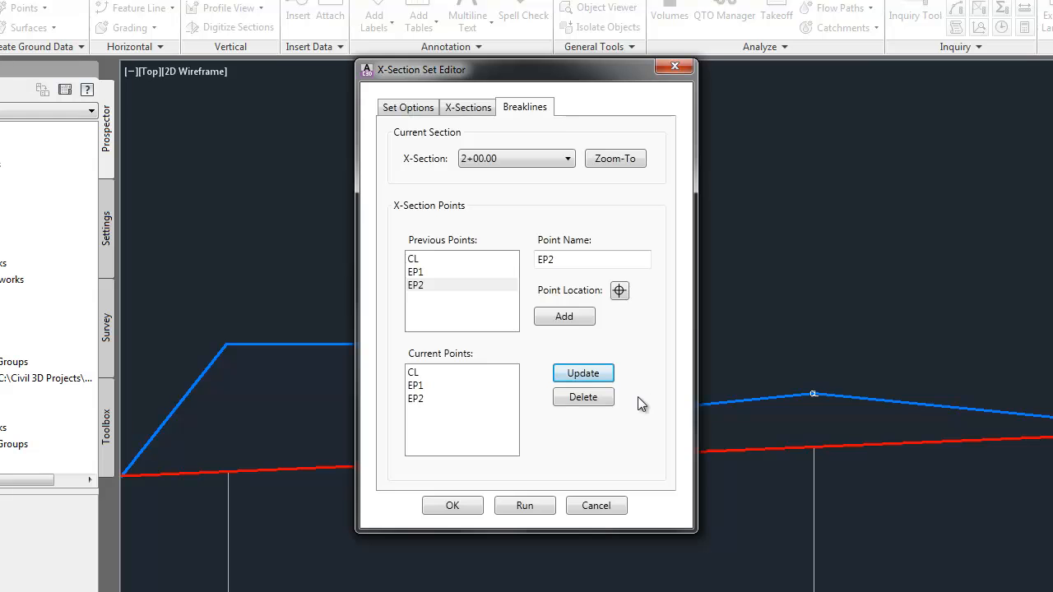
Switch the breakline section to 3+00.00, zoom to it, and add the previous point CL at its road crown.
click(511, 158)
click(489, 199)
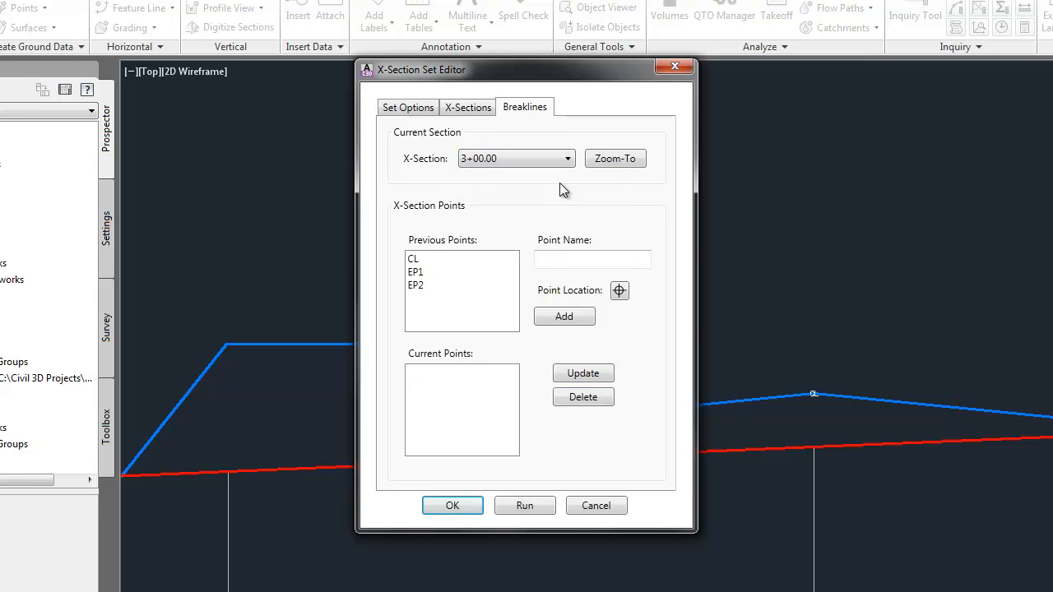
click(612, 158)
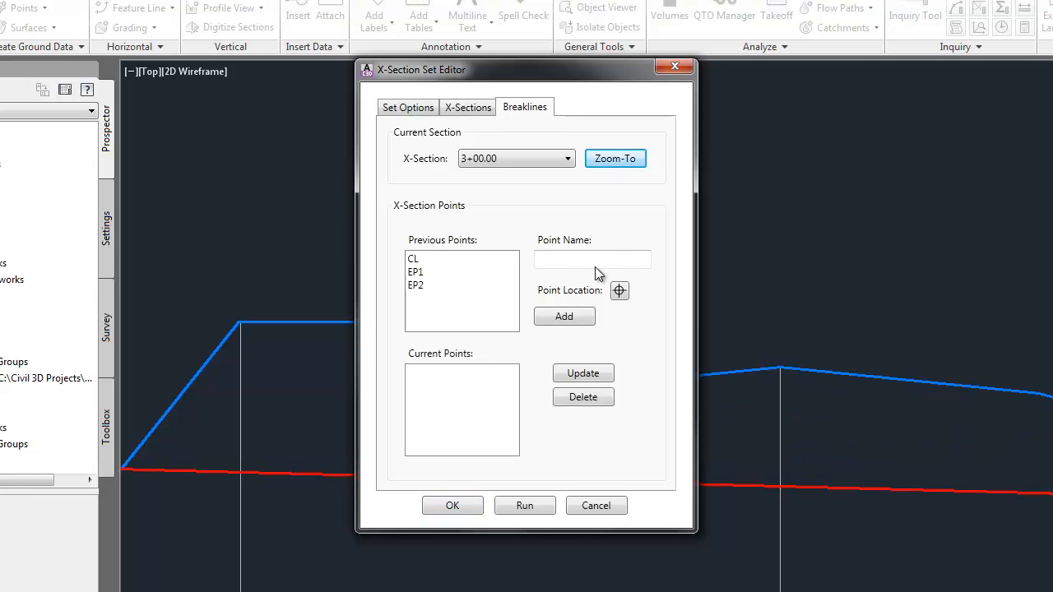
click(435, 260)
click(620, 291)
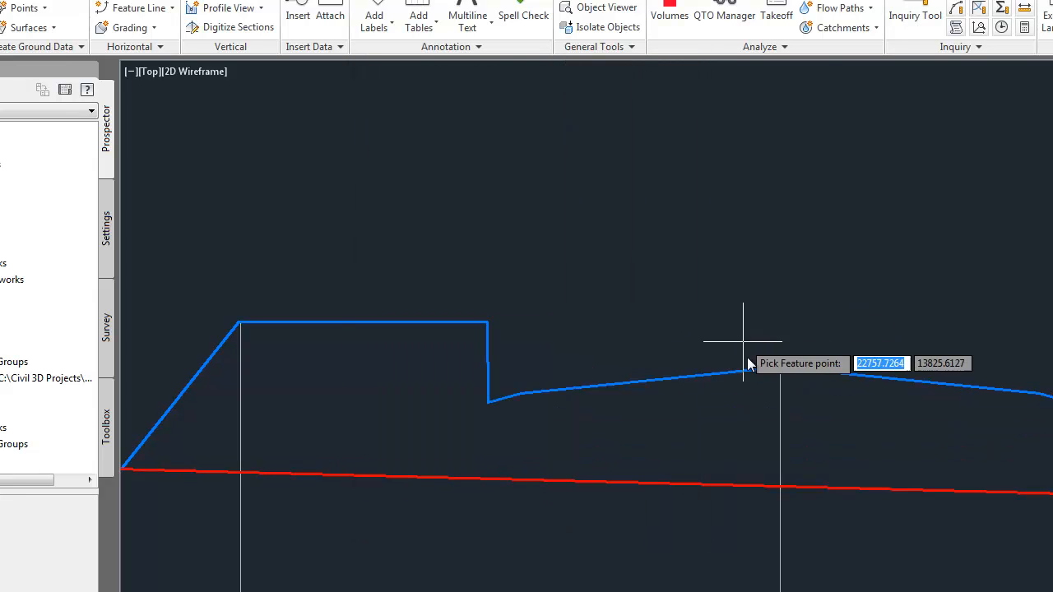
click(768, 377)
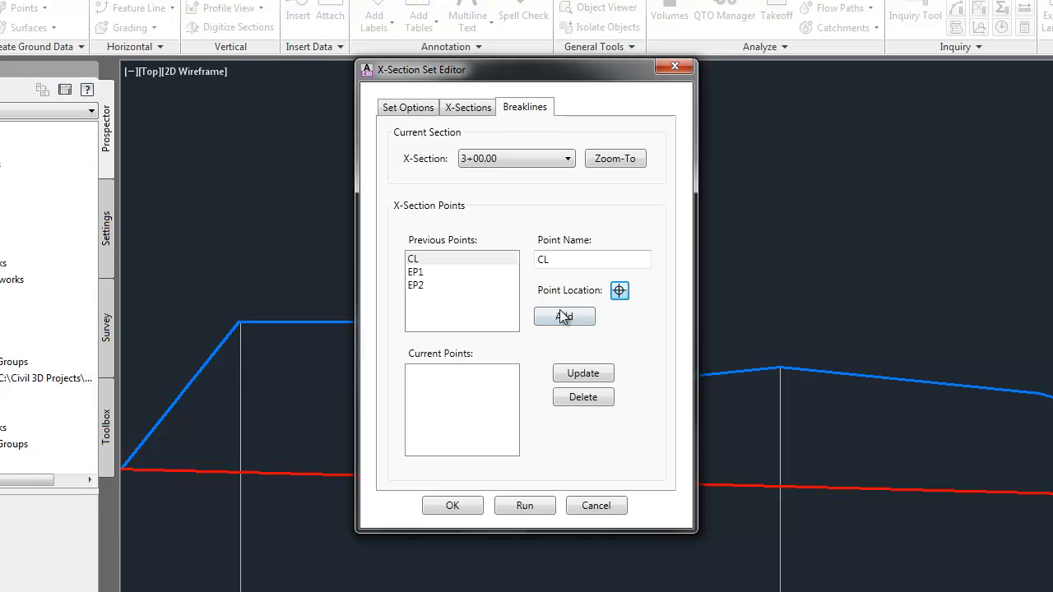
click(566, 314)
Add the previous point EP1 at the left pavement edge of the 3+00.00 section.
click(351, 260)
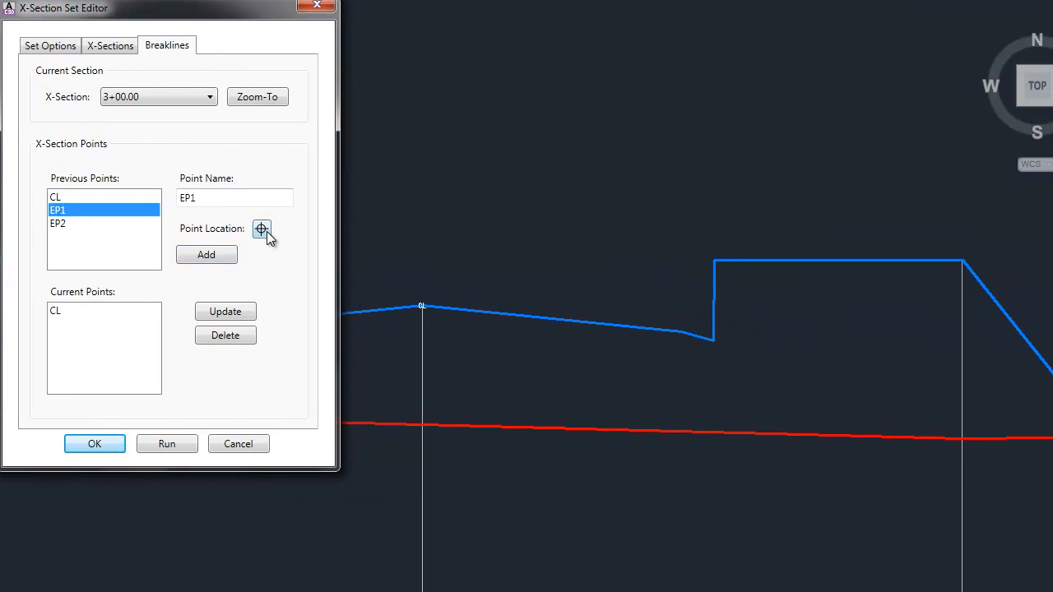
click(555, 279)
click(211, 334)
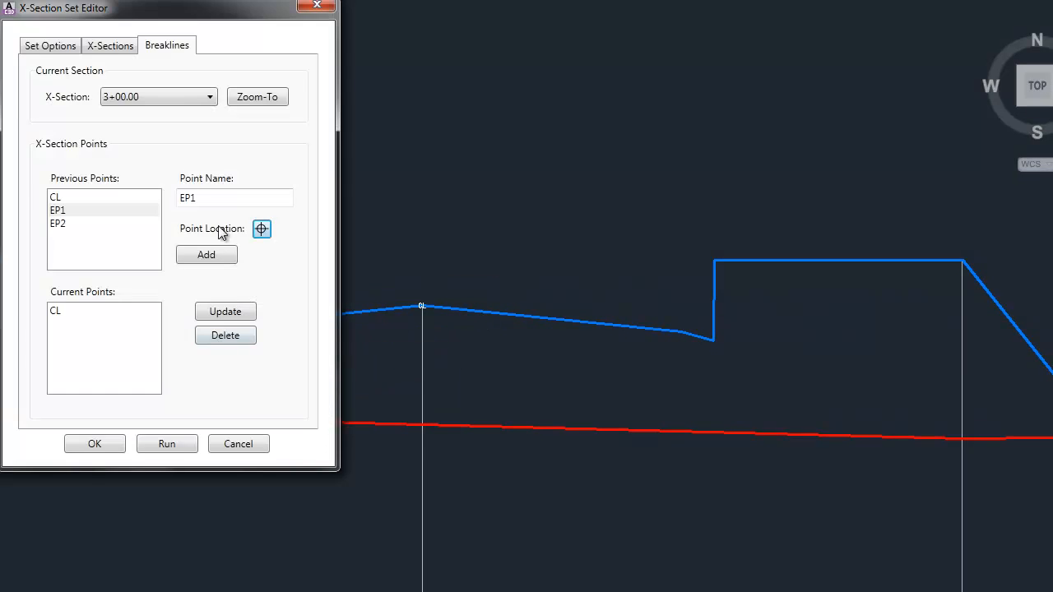
click(260, 272)
Add the previous point EP2 at the right pavement edge of the 3+00.00 section.
click(112, 240)
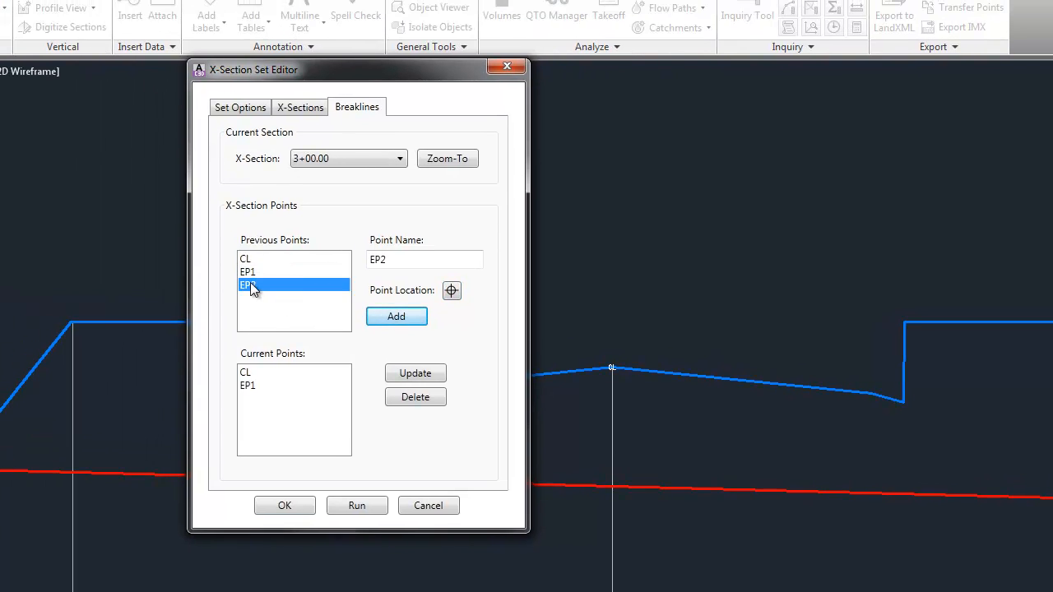
click(452, 291)
click(876, 393)
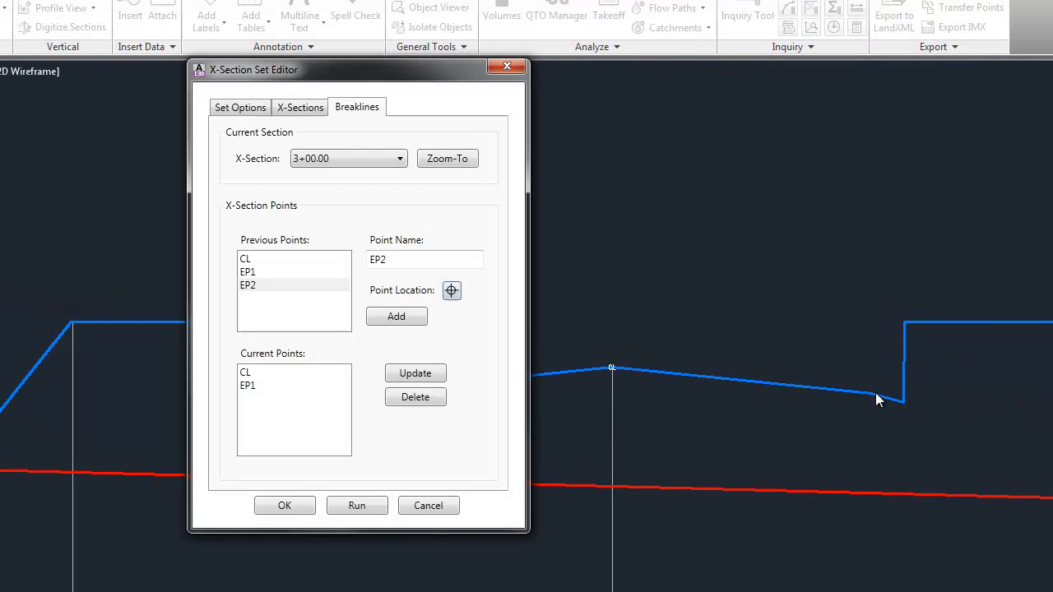
click(390, 316)
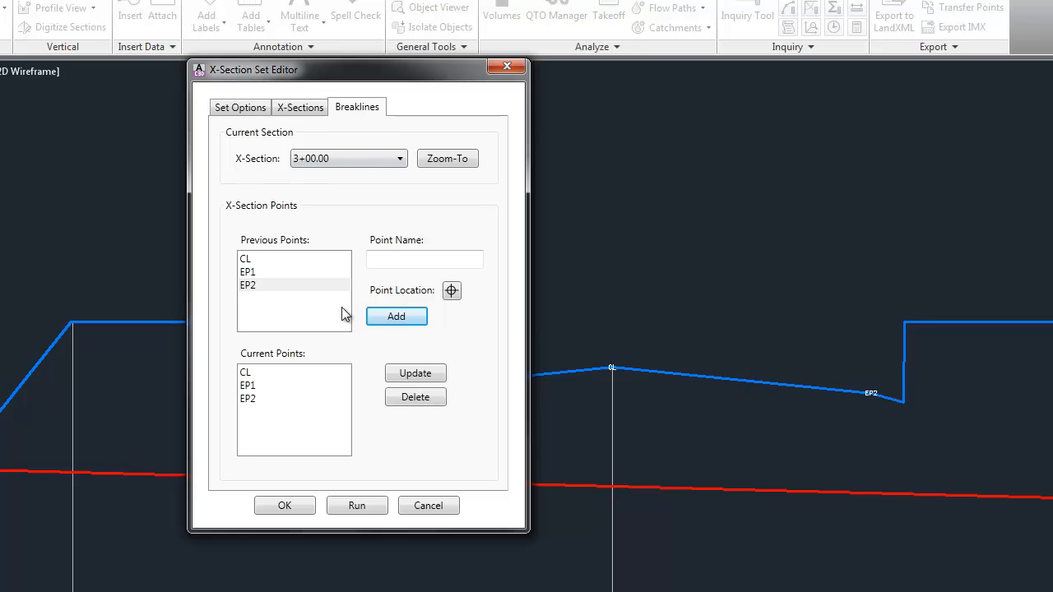
Run the Proposed cross-section set to create its polylines and the ProposedGraphics surface, and close the set editor.
drag(353, 66, 646, 124)
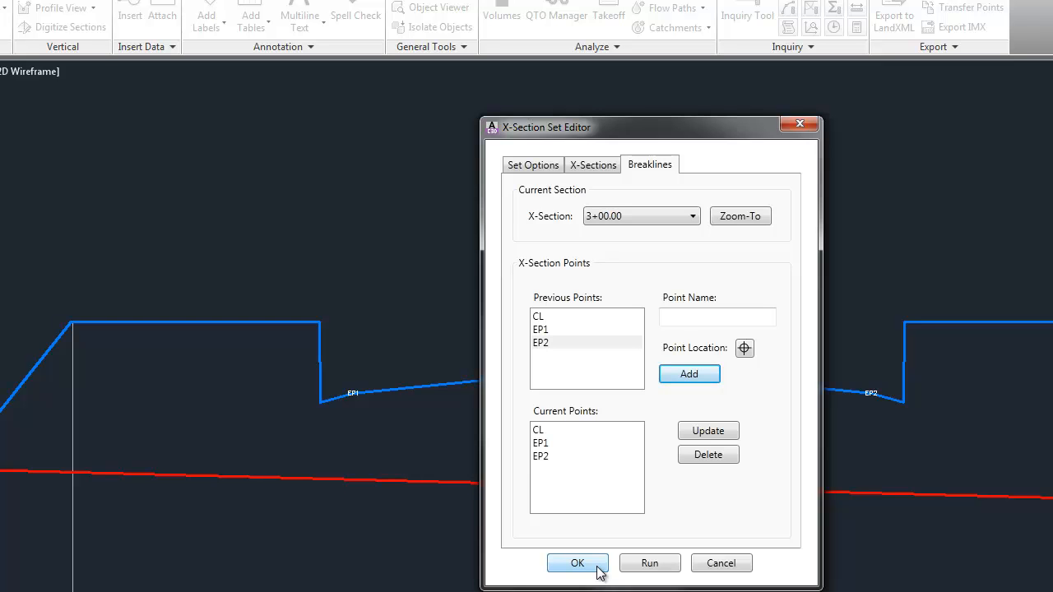
click(672, 566)
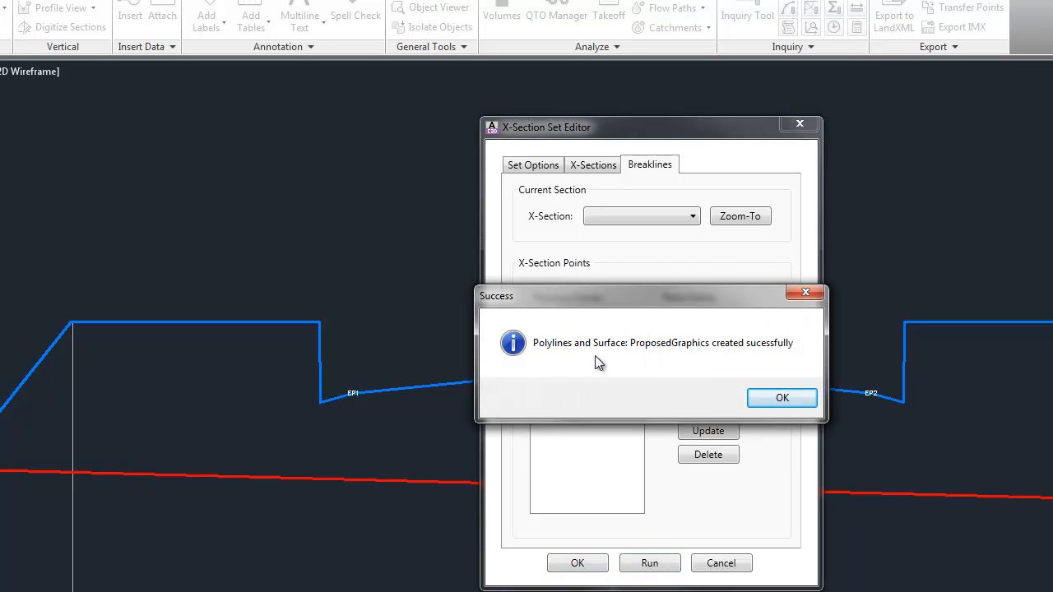
click(798, 398)
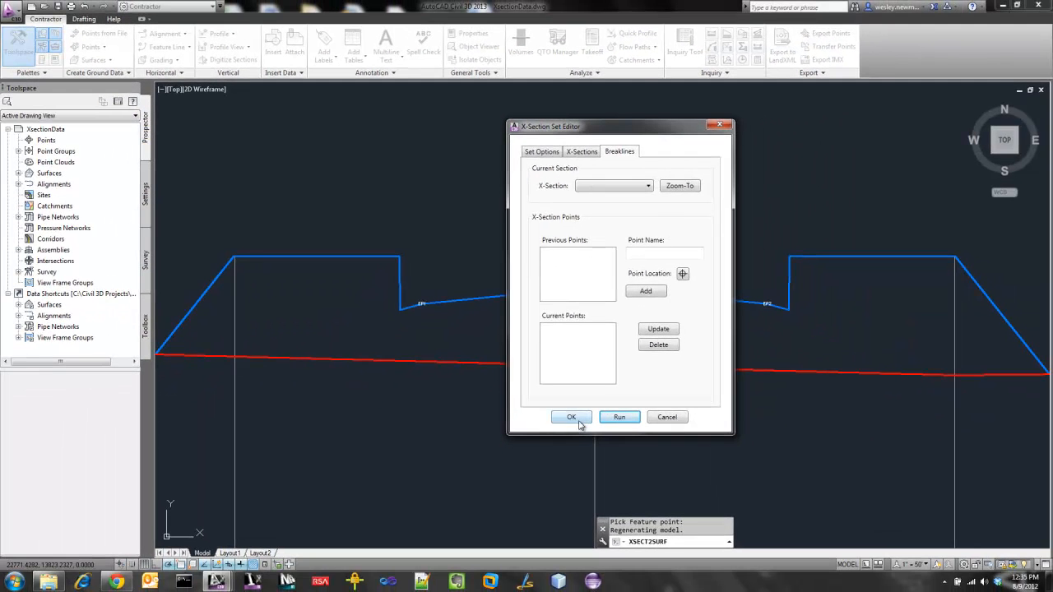
click(571, 418)
Examine the generated linework along Main Street in plan, highlighting the two edge-of-pavement breaklines between stations 1+00 and 3+00.
scroll(761, 300, down, 4)
scroll(773, 327, down, 6)
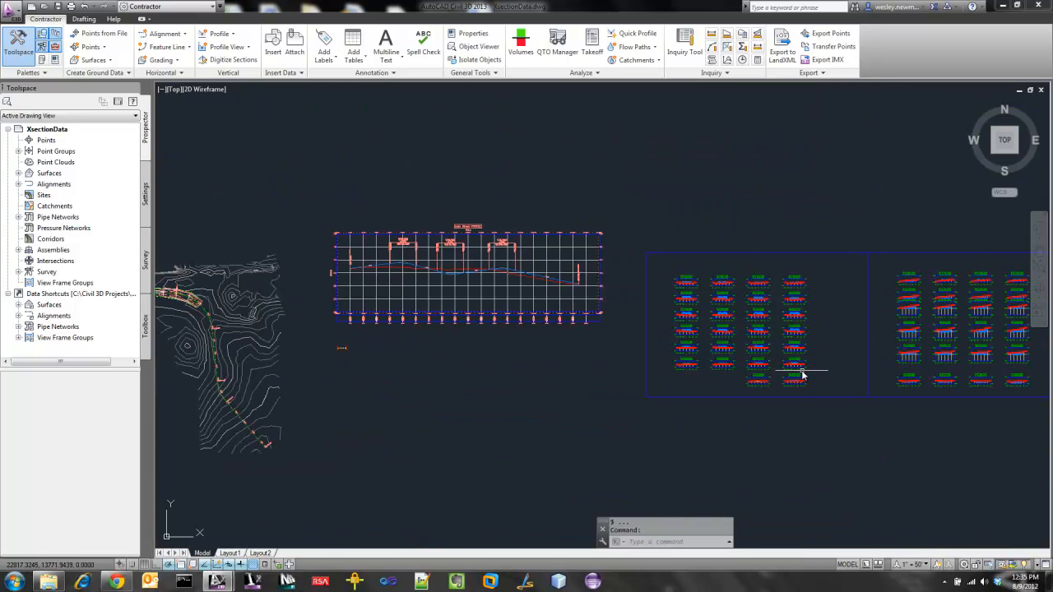
scroll(559, 344, up, 10)
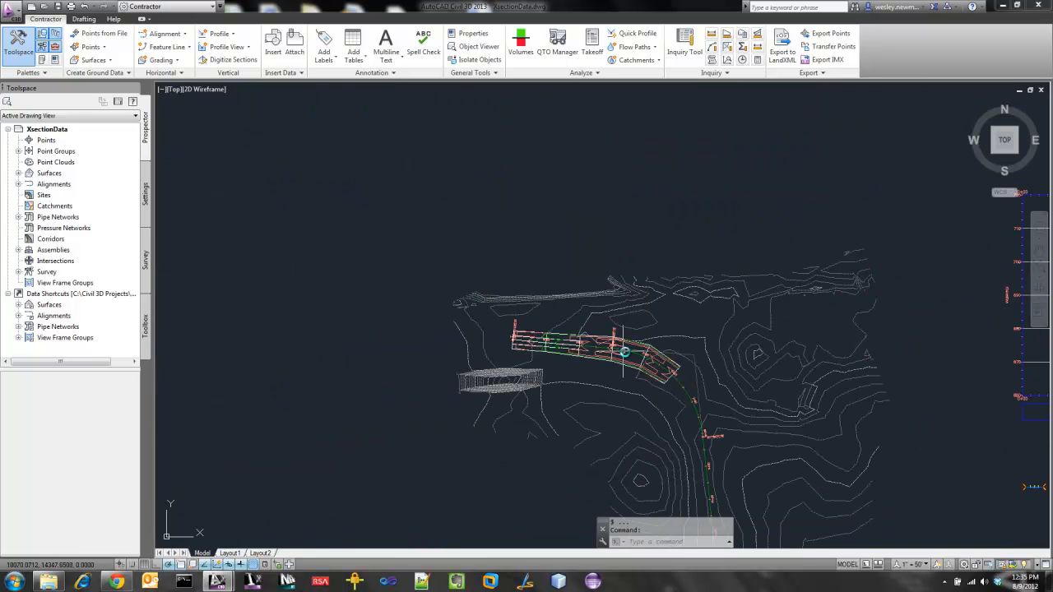
middle_drag(448, 369, 499, 340)
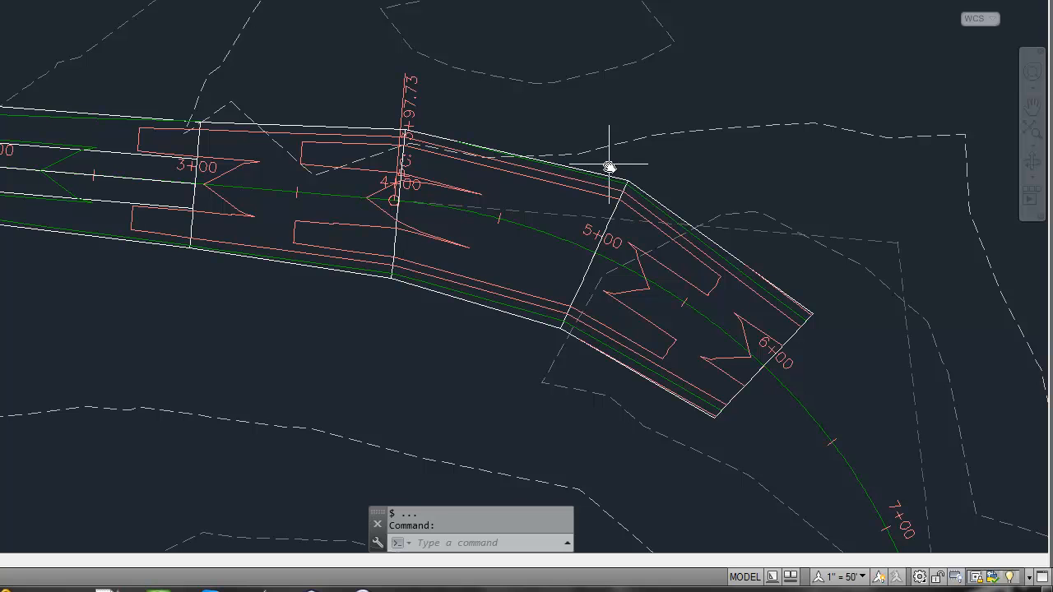
click(37, 151)
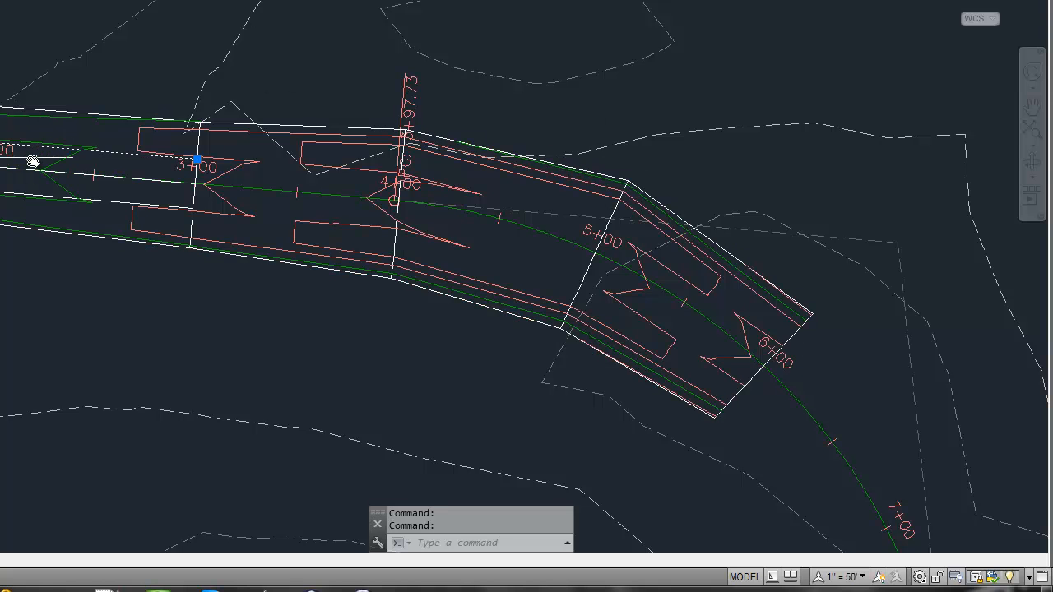
click(18, 186)
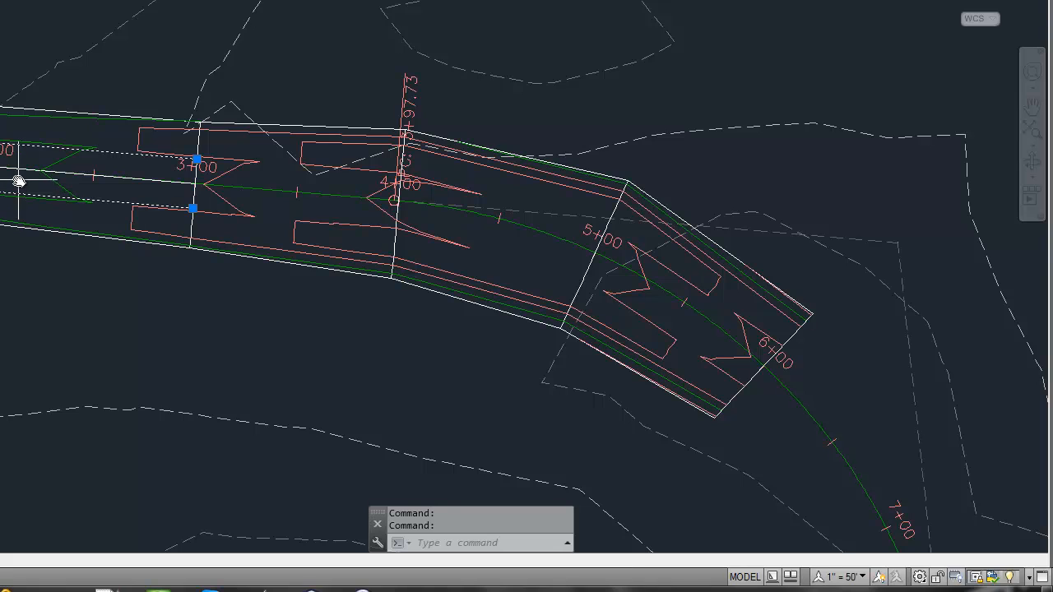
key(Escape)
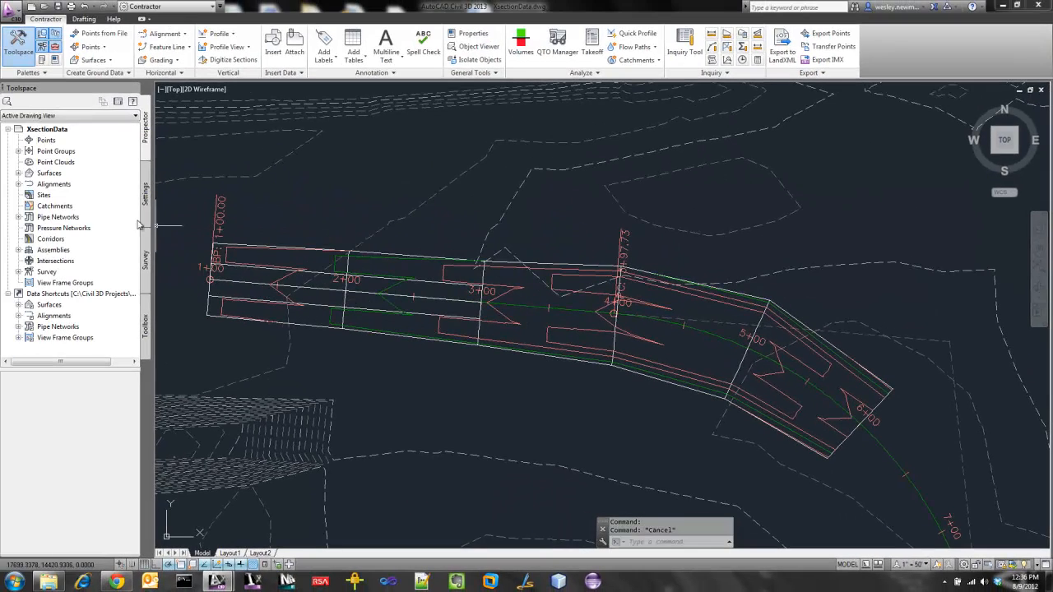
Examine the ProposedGraphics surface definition, checking its boundaries and the X-Sections, CL, EP1 and EP2 breaklines.
click(18, 173)
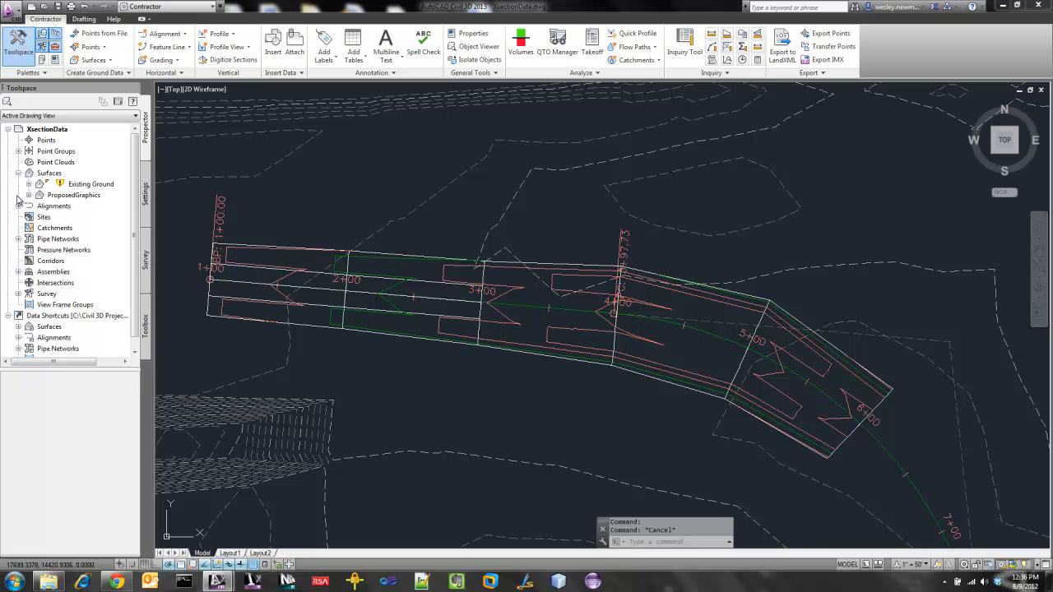
click(28, 195)
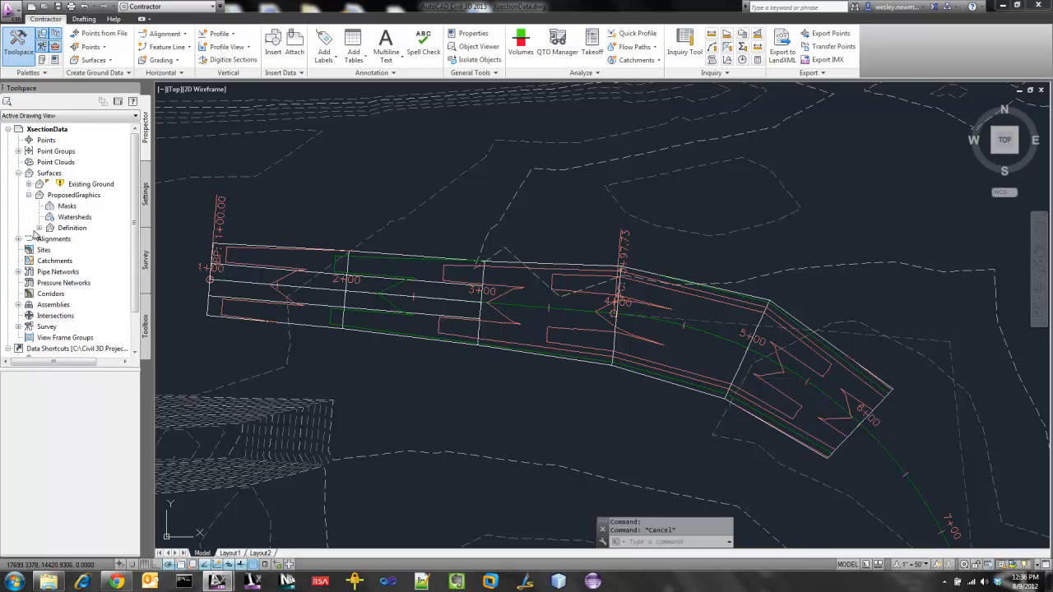
click(40, 228)
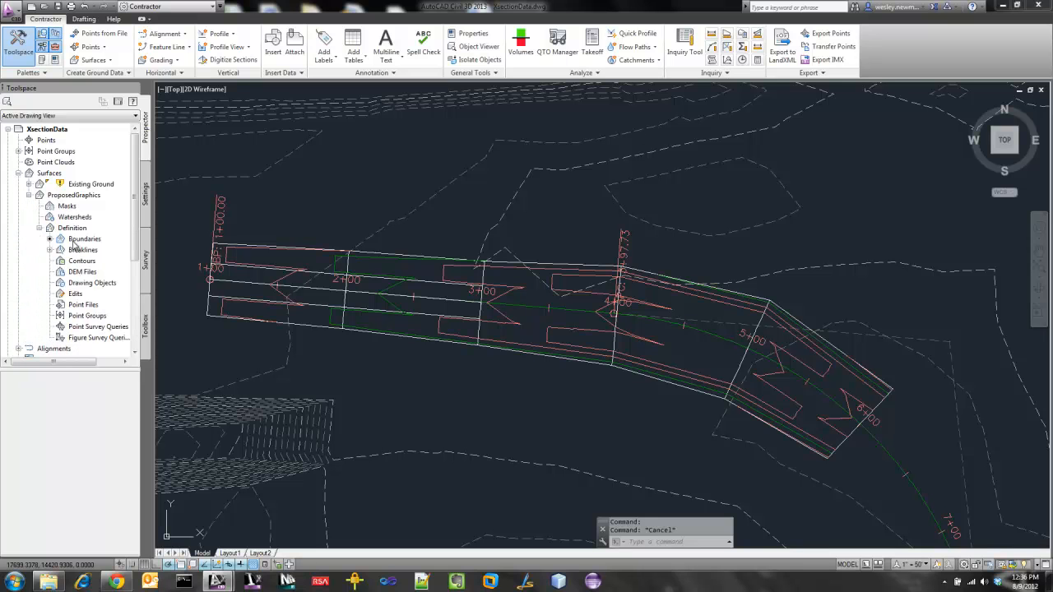
click(75, 239)
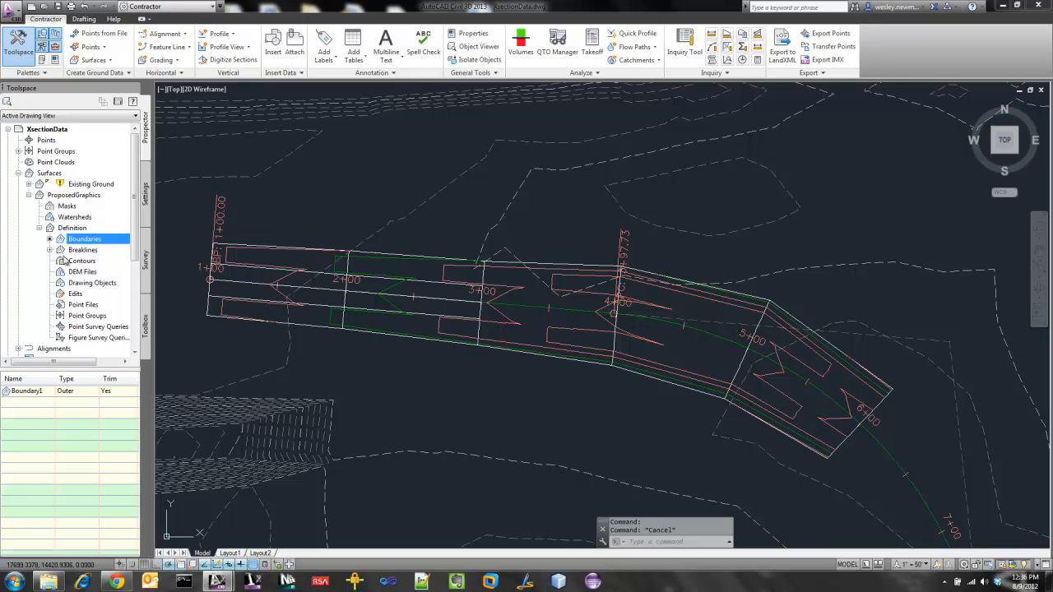
click(50, 250)
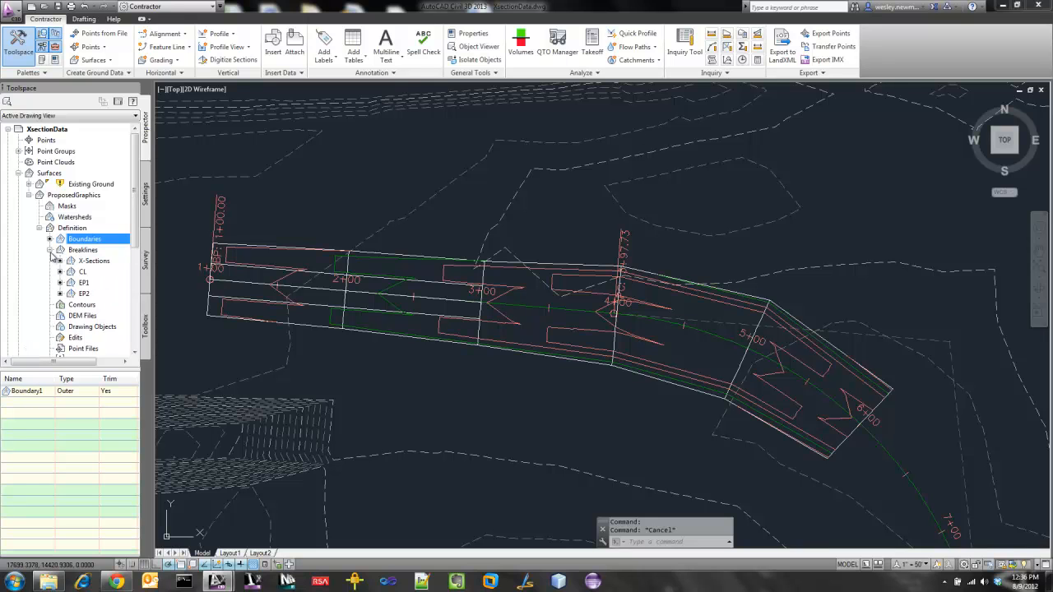
click(93, 262)
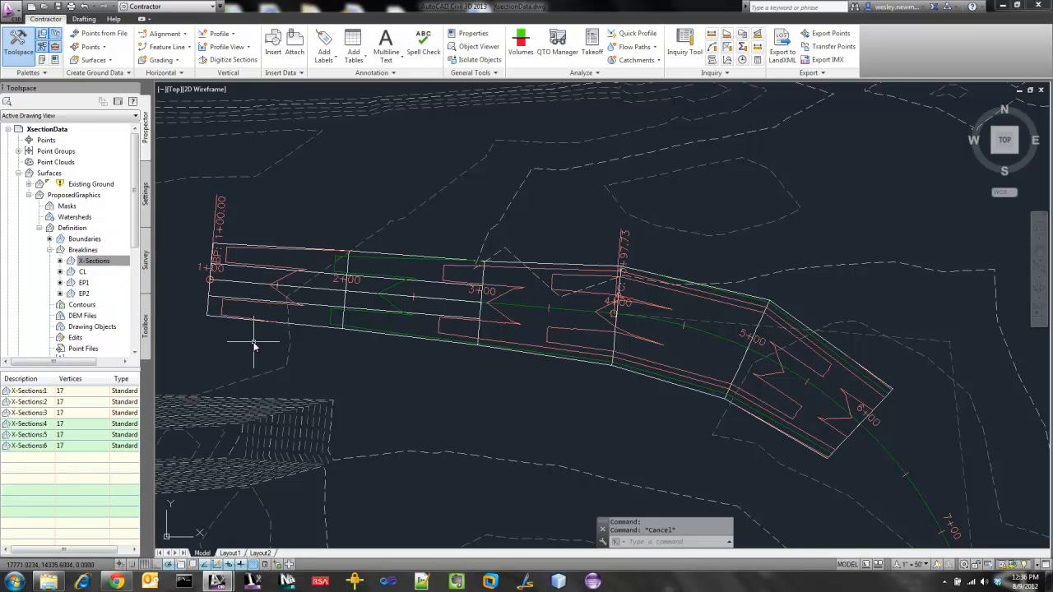
click(84, 272)
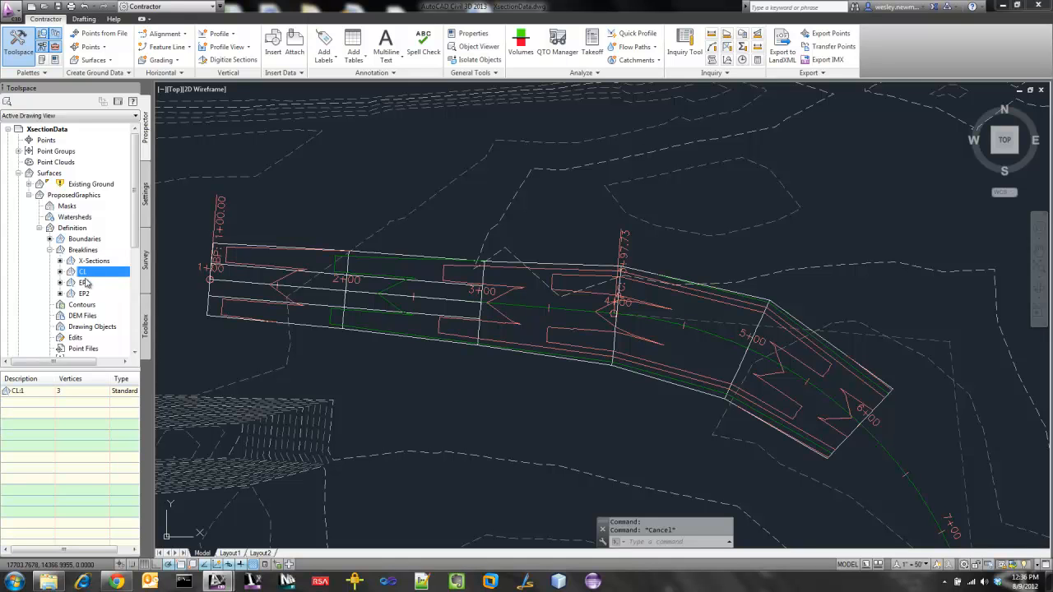
click(85, 283)
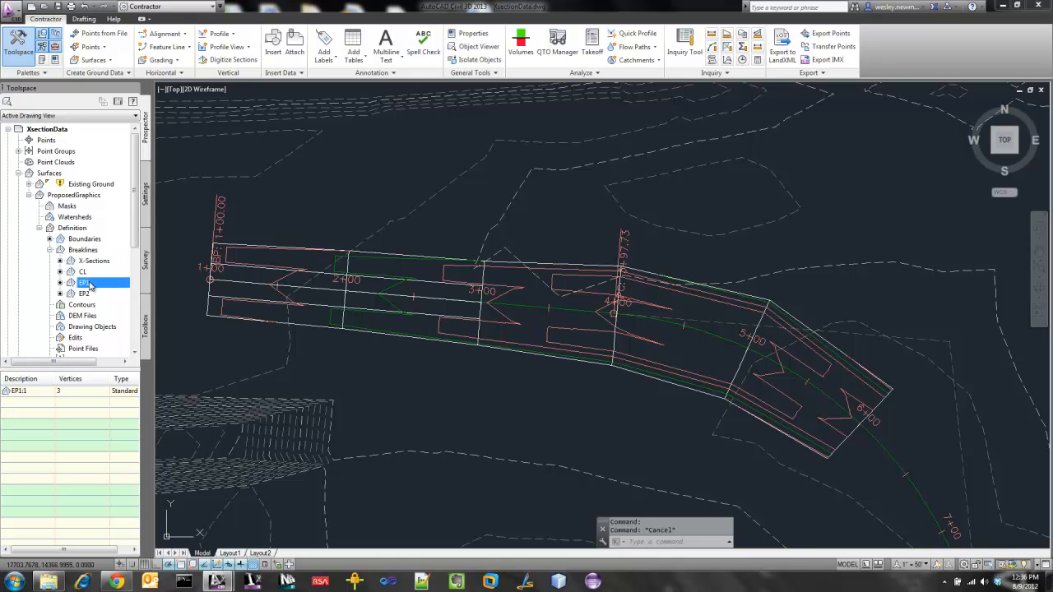
click(85, 294)
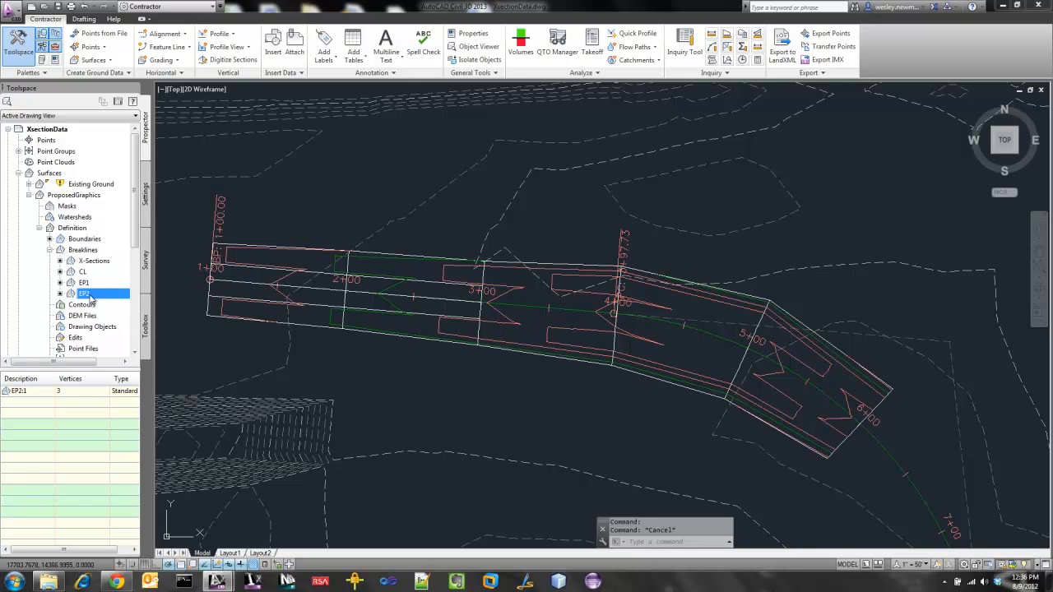
click(83, 251)
Inspect the ProposedGraphics surface triangulation in a 3D view and return to the overall plan view.
middle_drag(358, 253, 458, 285)
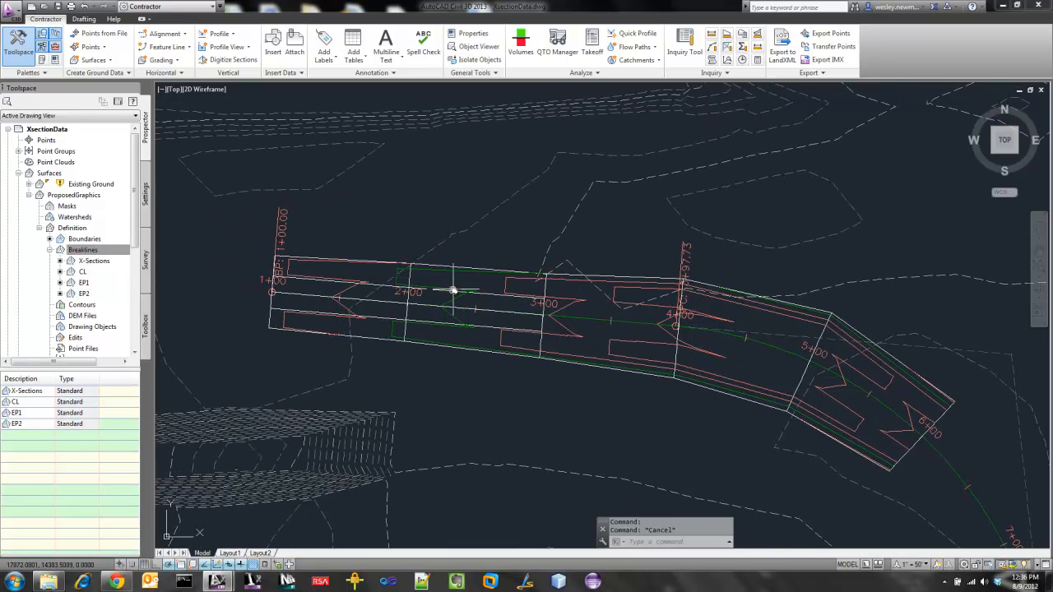
shift+middle_drag(316, 351, 547, 363)
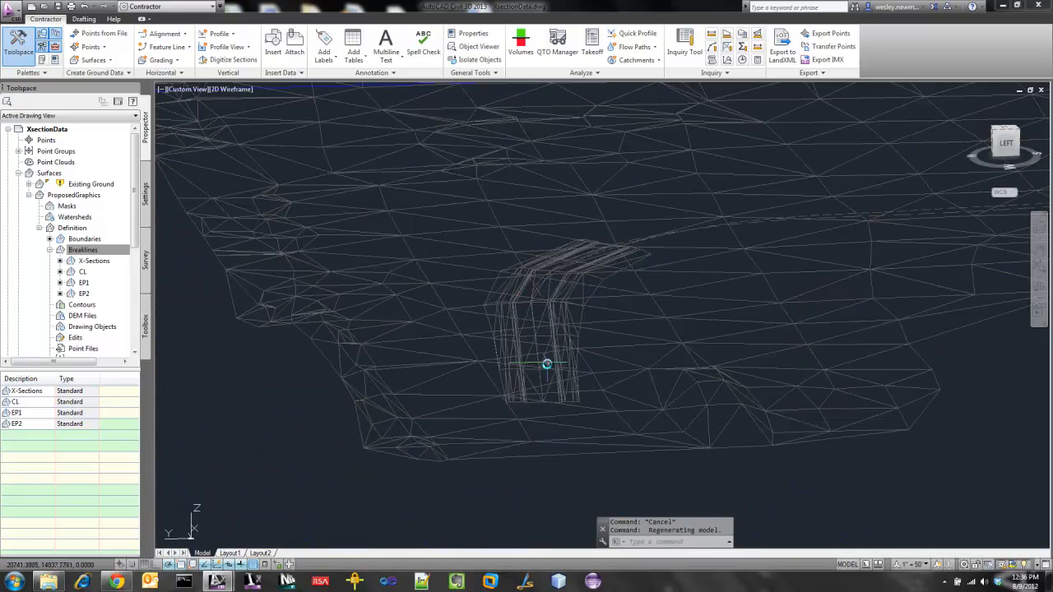
scroll(544, 385, up, 5)
shift+middle_drag(552, 406, 541, 378)
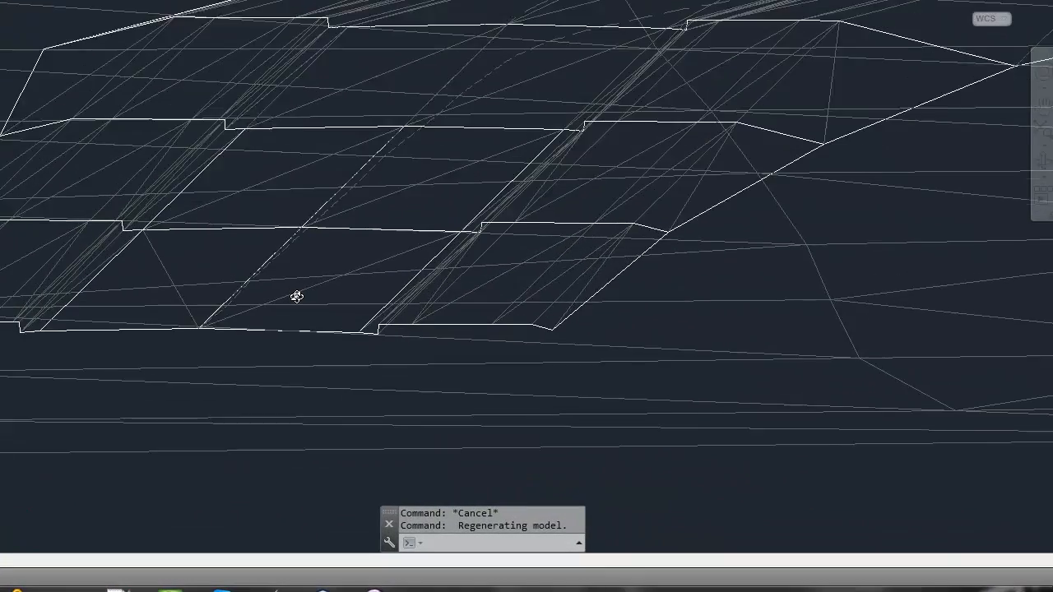
shift+middle_drag(297, 297, 208, 316)
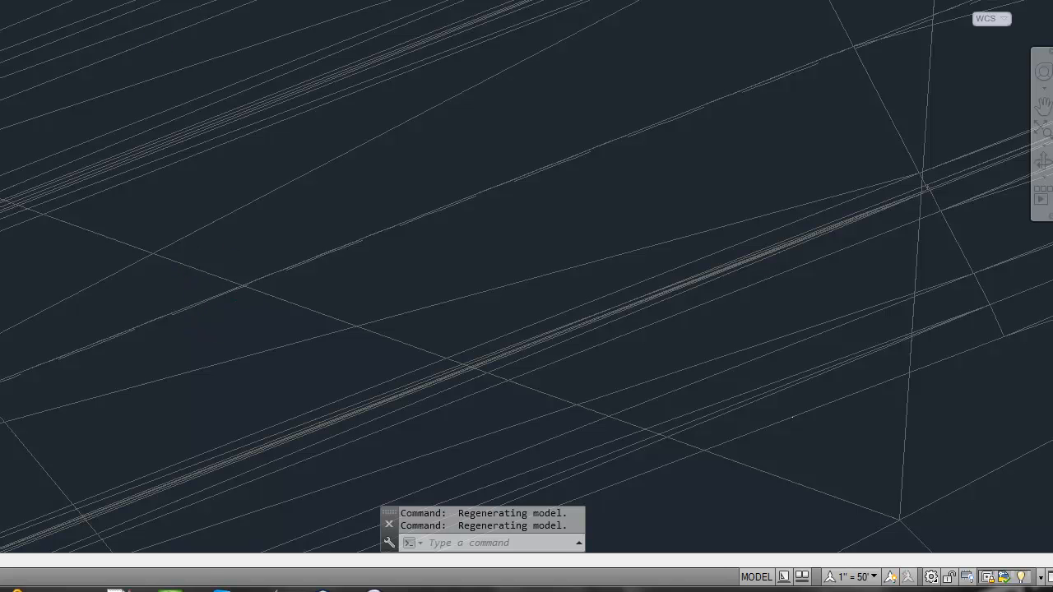
click(0, 26)
click(0, 87)
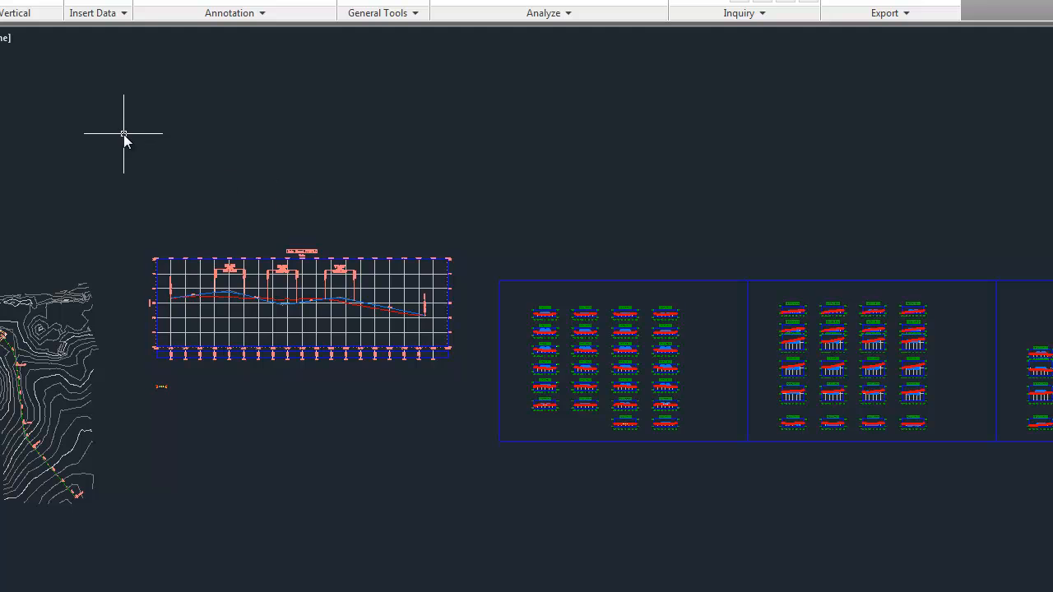
Reopen the X-Section Set Editor and review the Proposed set's stored sections and the breakline points at 1+00.00.
click(24, 4)
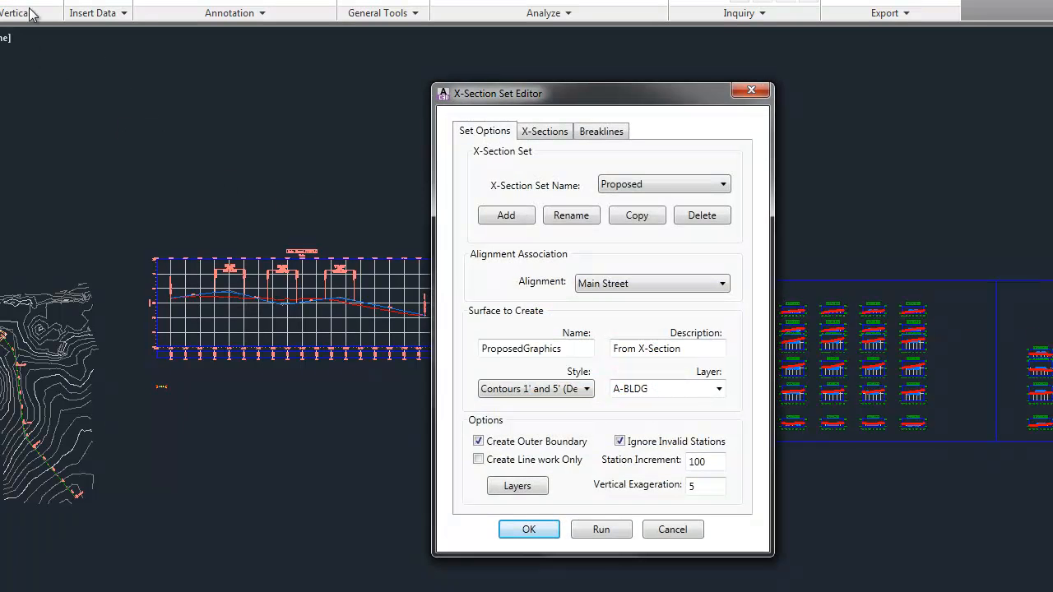
click(669, 186)
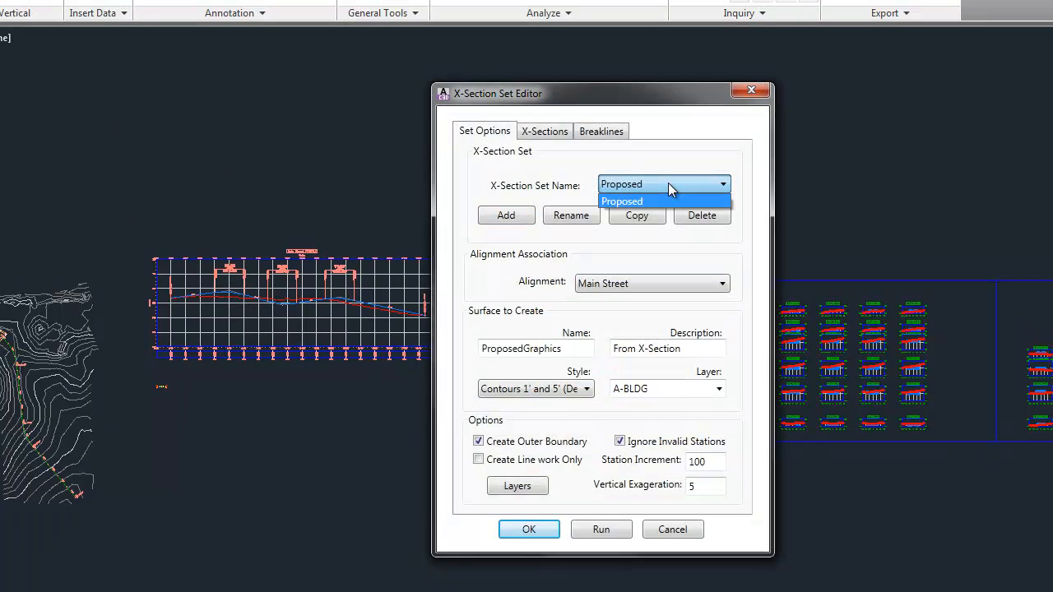
click(658, 197)
click(543, 132)
click(499, 381)
click(499, 355)
click(501, 341)
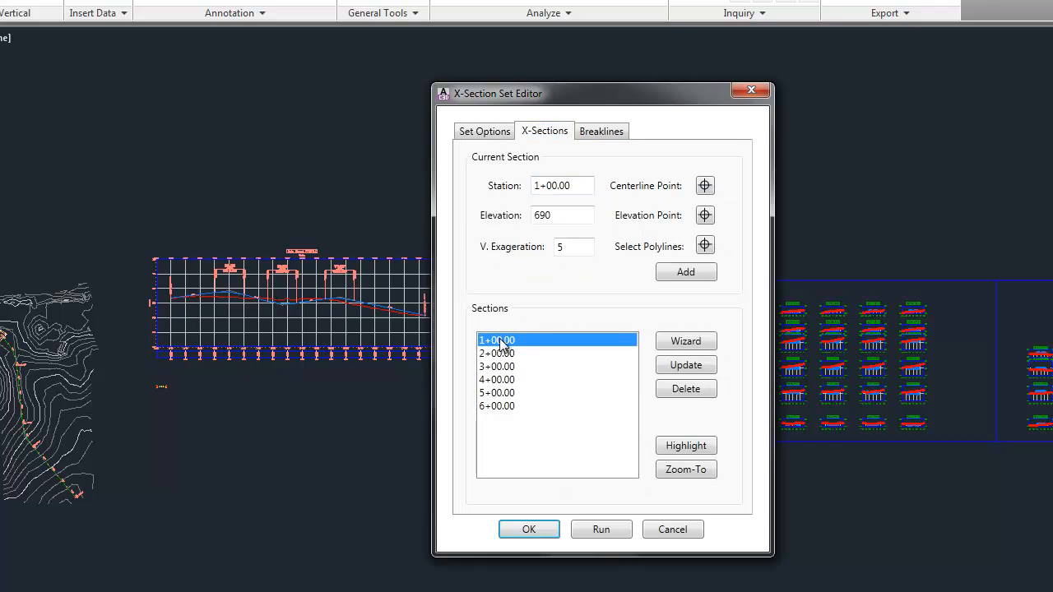
click(592, 132)
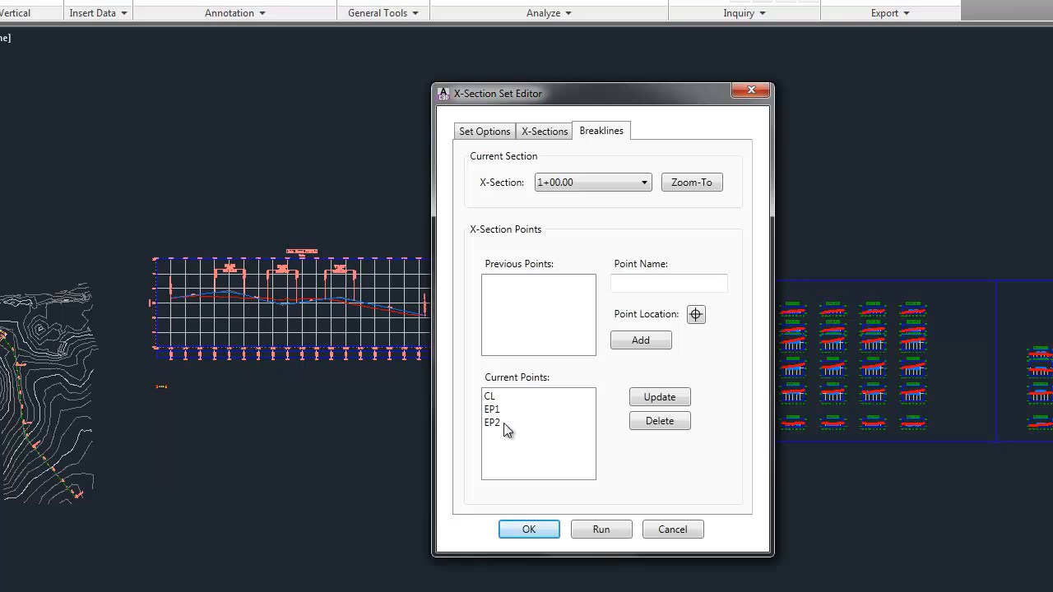